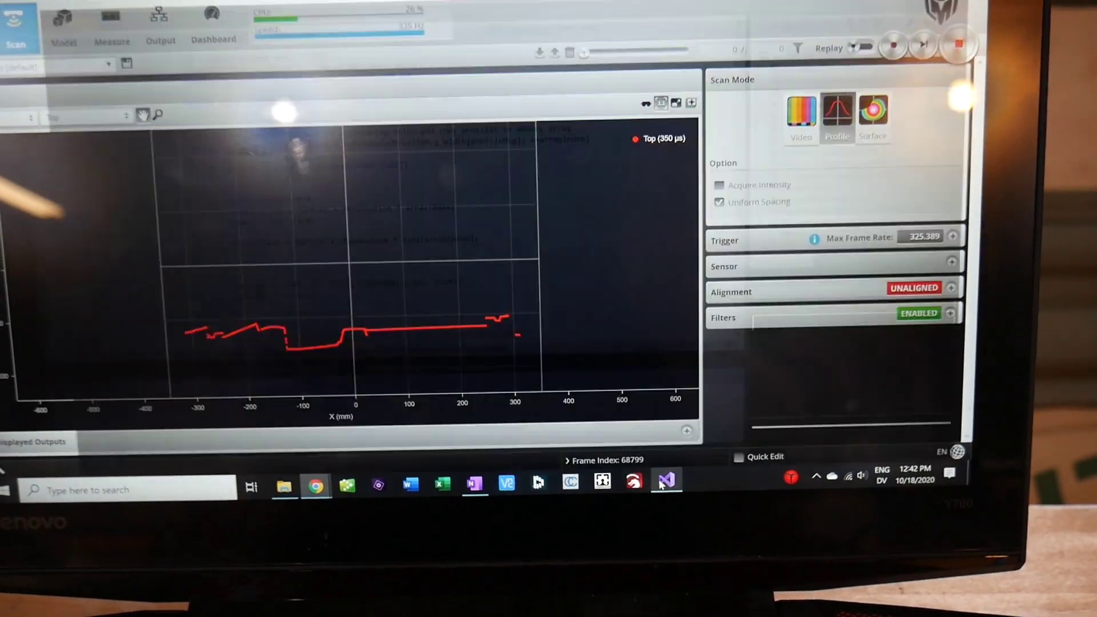
# Switch from the live profile scan to the Visual Studio C sample code.
pyautogui.click(664, 474)
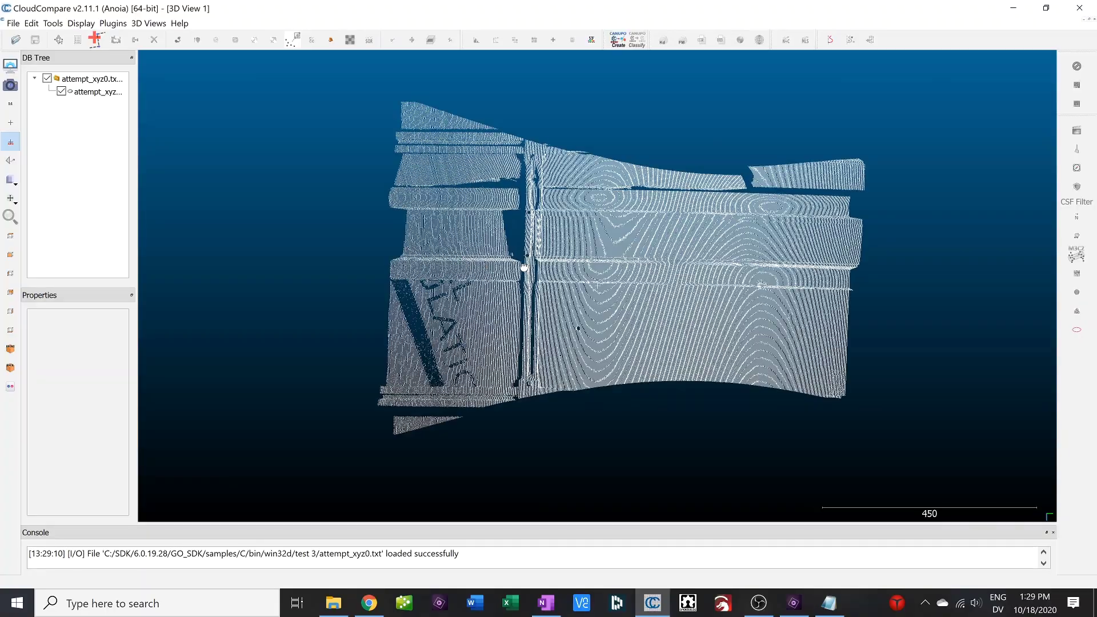
# Rotate the attempt_xyz0 wall cloud in the 3D View until it appears edge-on.
pyautogui.moveTo(524, 267); pyautogui.dragTo(423, 224)
pyautogui.moveTo(357, 227); pyautogui.dragTo(366, 247)
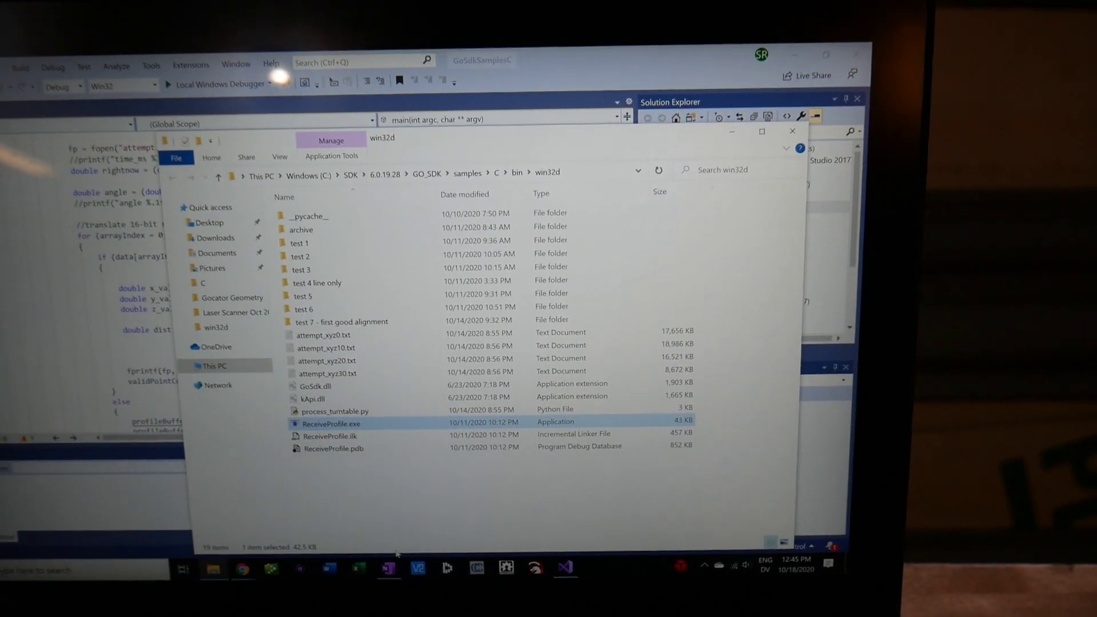
# Open attempt_xyz0.txt with columns as X, Y, Z, and tilt it to show the wall face.
pyautogui.click(478, 569)
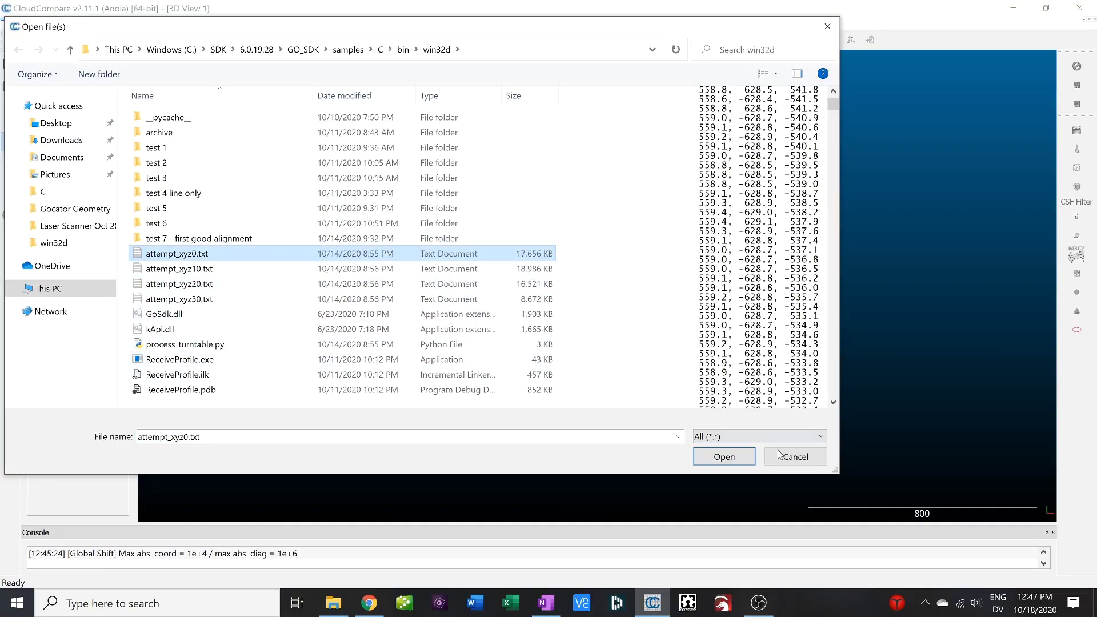
pyautogui.click(724, 456)
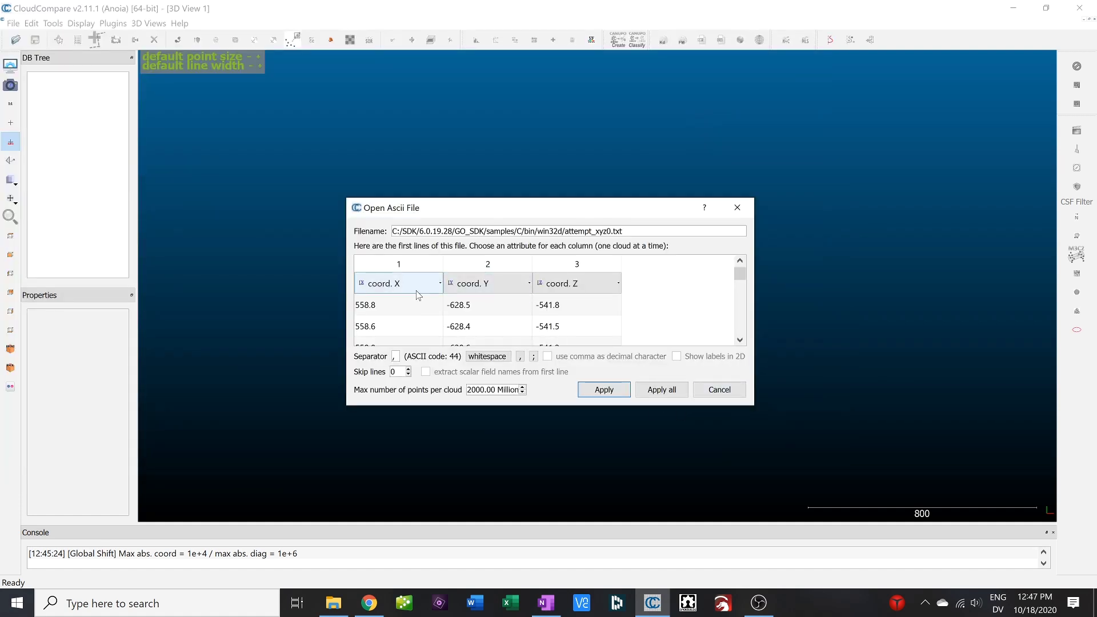
pyautogui.click(609, 386)
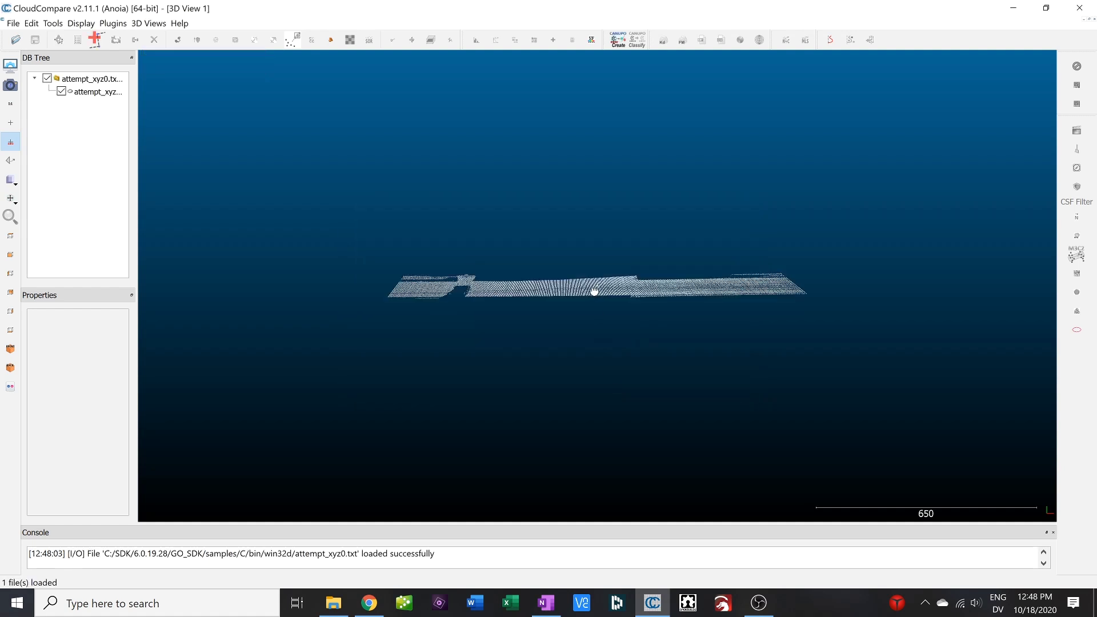
pyautogui.moveTo(594, 291); pyautogui.dragTo(615, 362)
# Orbit, zoom and recentre the attempt_xyz0 cloud to inspect the whole wall.
pyautogui.scroll(2, 600, 289)
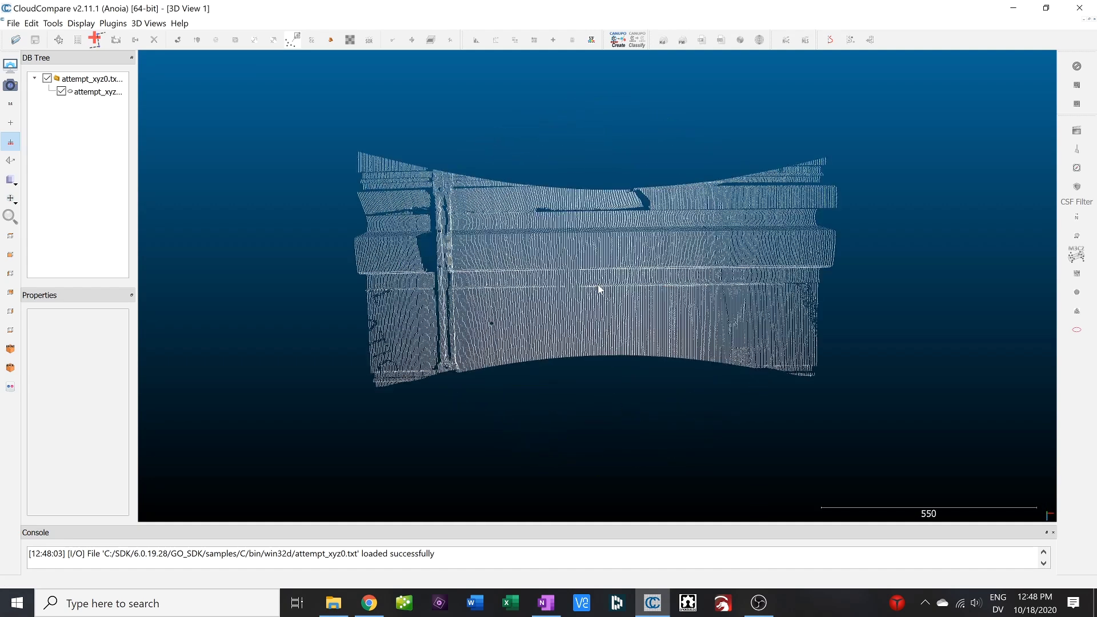
pyautogui.scroll(3, 600, 289)
pyautogui.moveTo(589, 260); pyautogui.dragTo(571, 243)
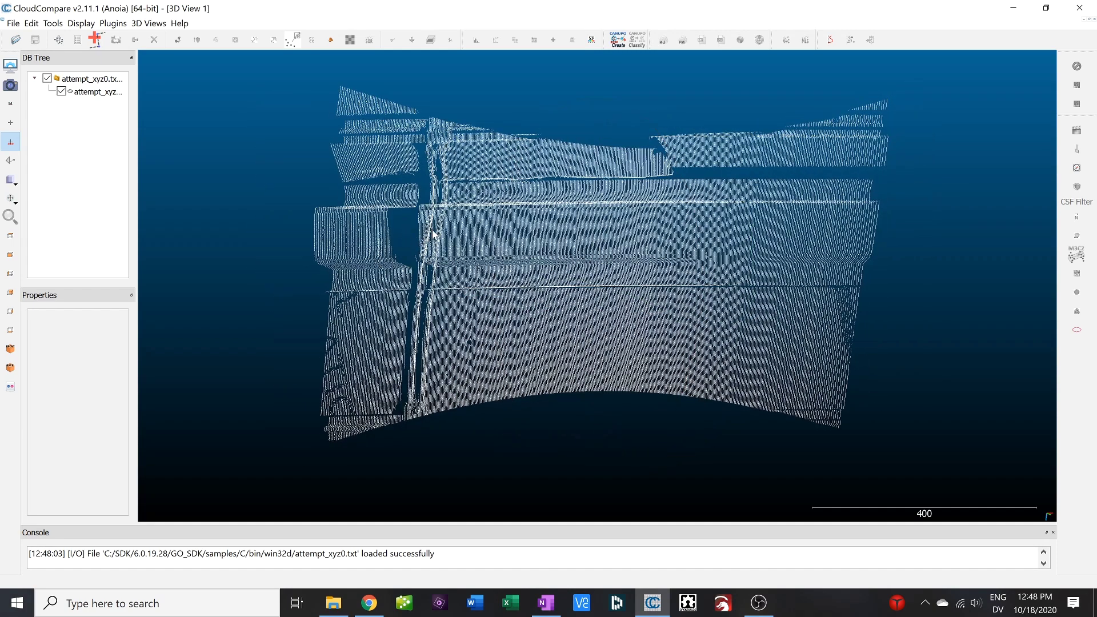
pyautogui.moveTo(666, 280); pyautogui.dragTo(464, 261)
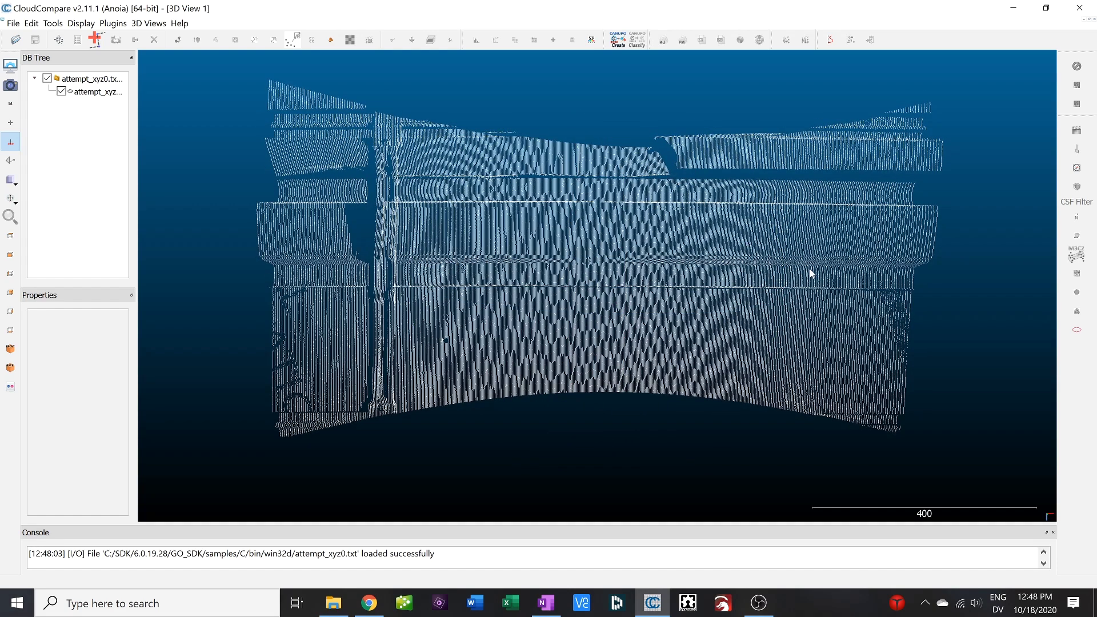
pyautogui.moveTo(500, 215); pyautogui.dragTo(563, 172)
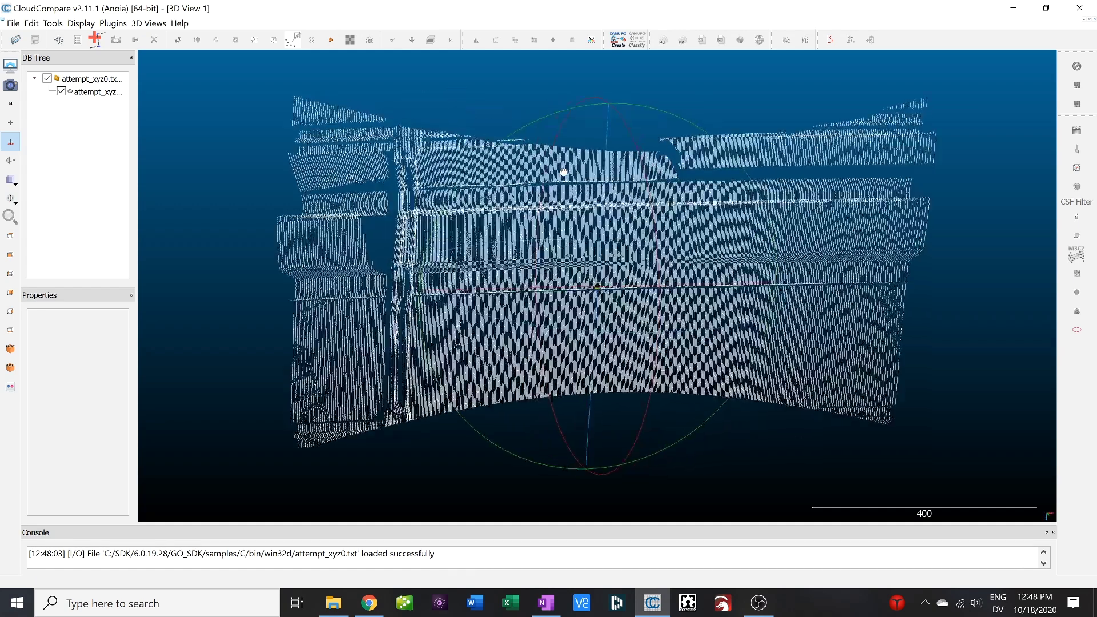
pyautogui.scroll(6, 676, 314)
pyautogui.scroll(10, 676, 318)
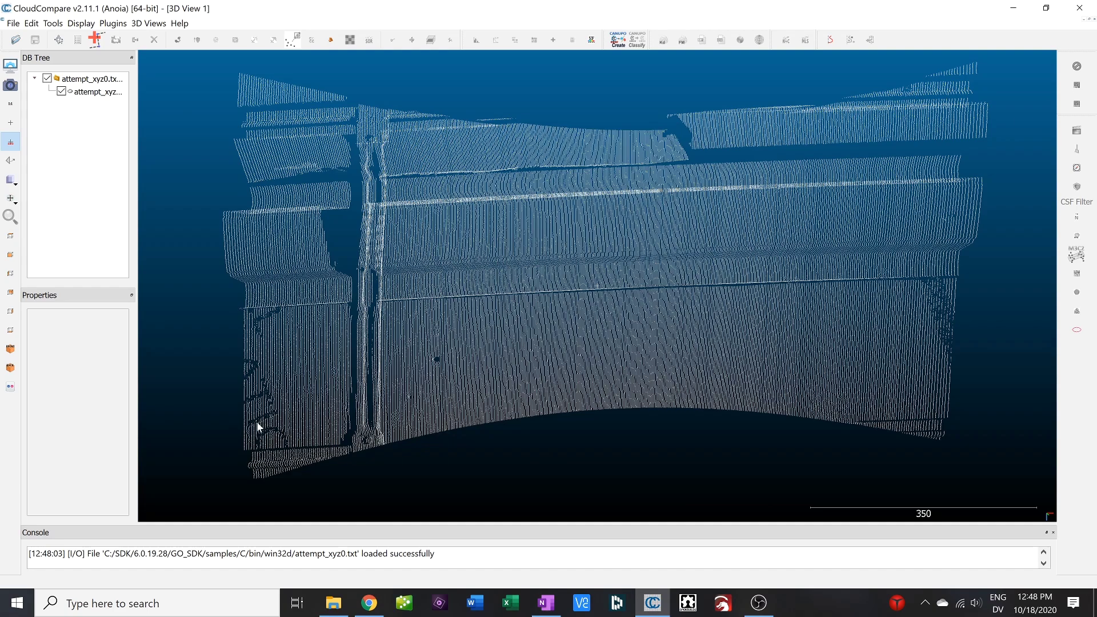
pyautogui.scroll(3, 369, 381)
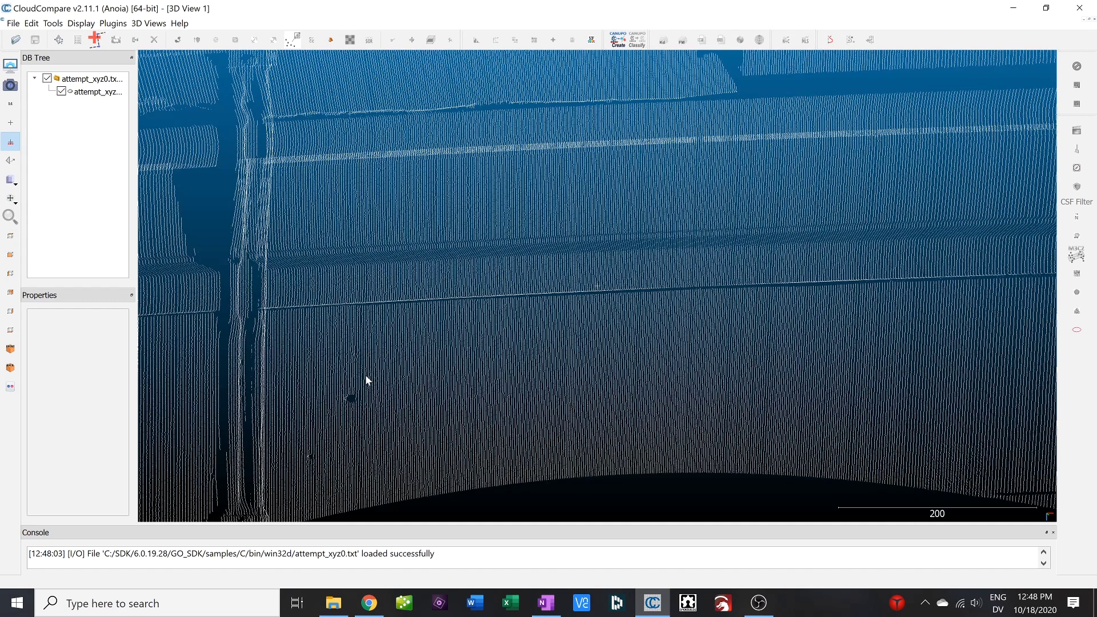
pyautogui.scroll(-3, 527, 301)
pyautogui.scroll(6, 571, 311)
pyautogui.scroll(2, 474, 361)
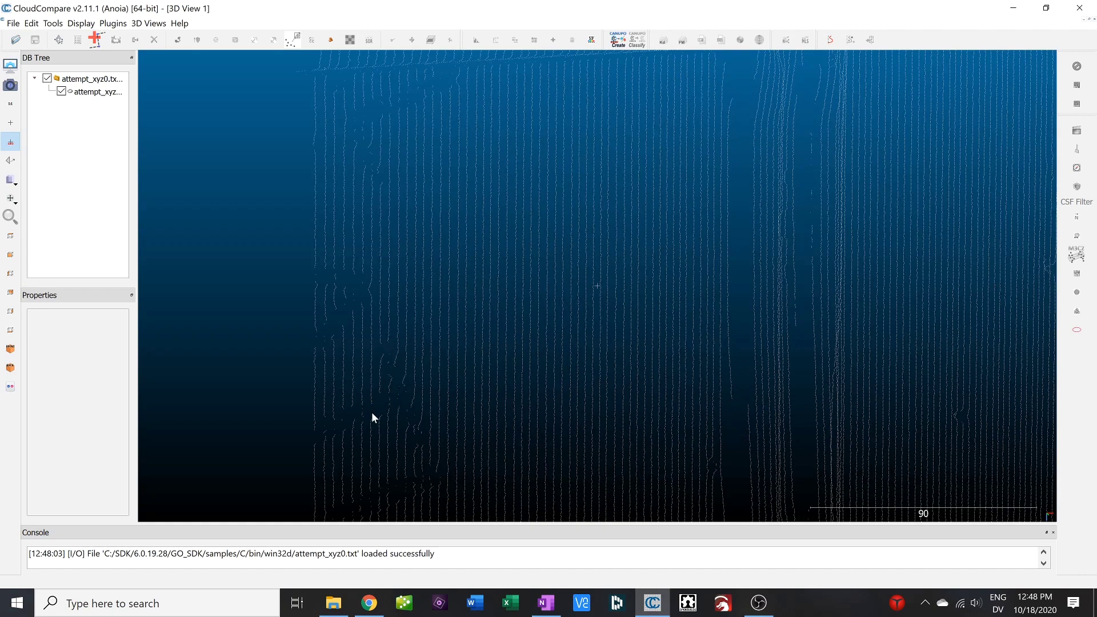
pyautogui.scroll(-4, 365, 420)
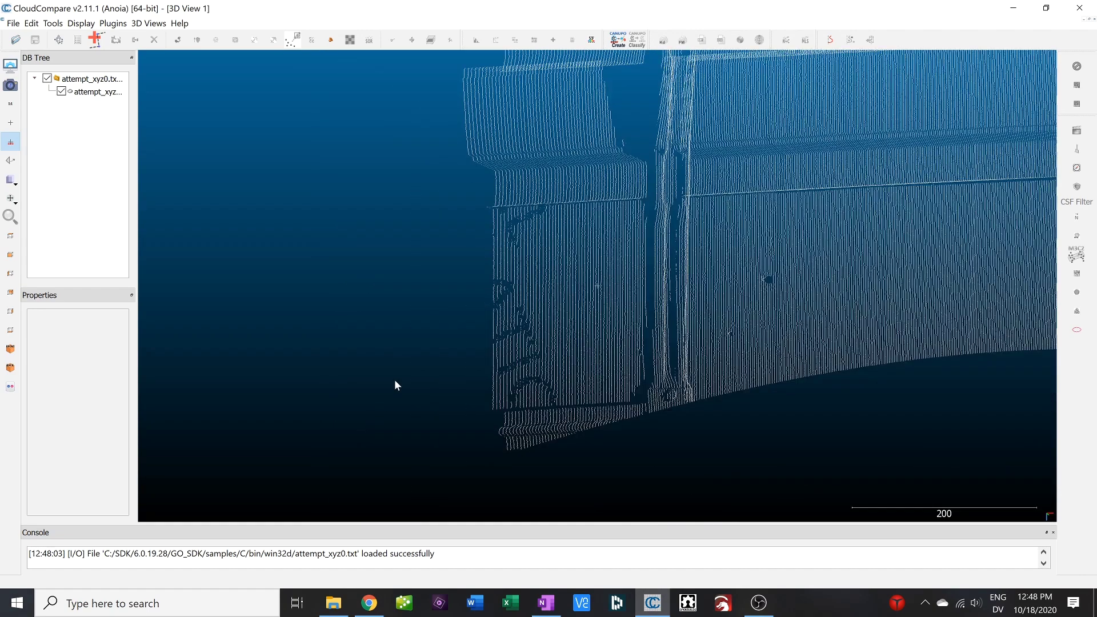
pyautogui.scroll(-3, 819, 220)
pyautogui.moveTo(818, 220); pyautogui.dragTo(520, 387)
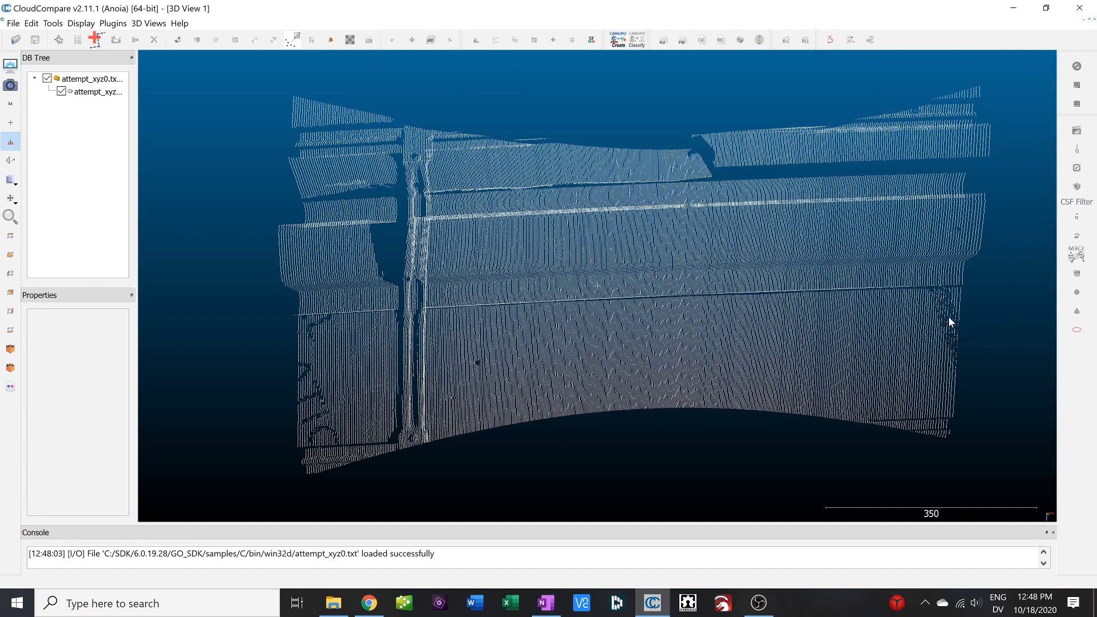
pyautogui.scroll(-2, 709, 329)
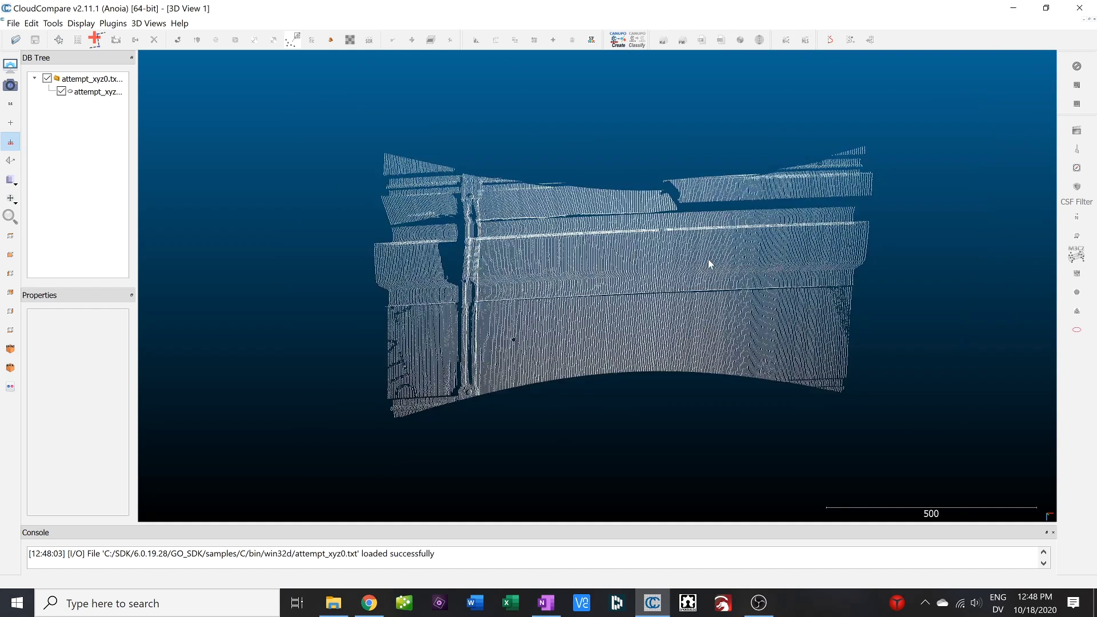
pyautogui.scroll(2, 710, 264)
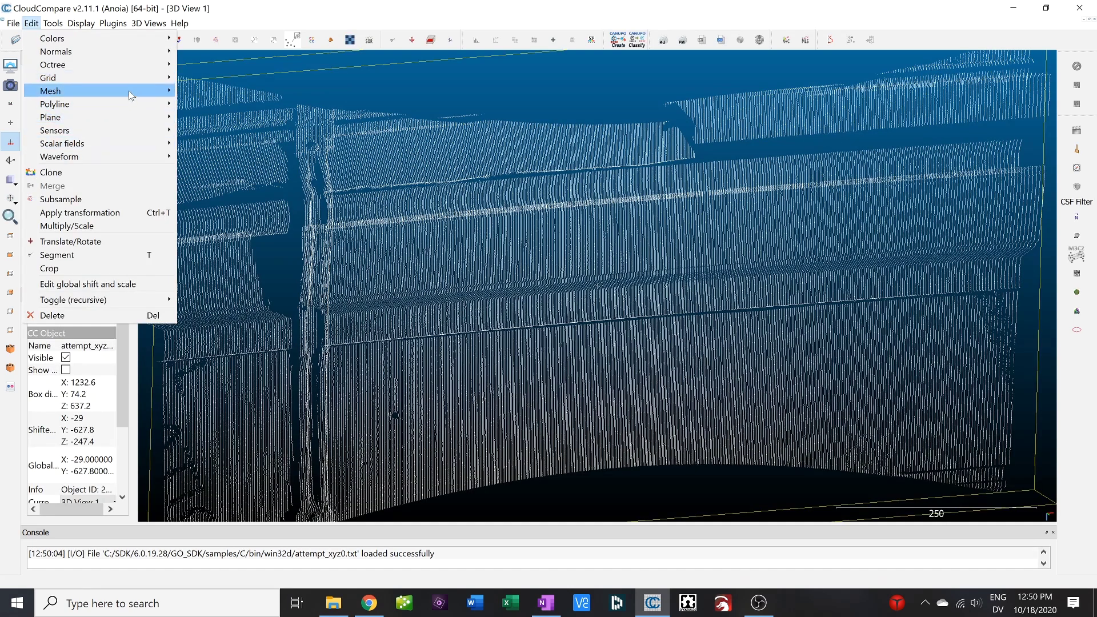
# Triangulate the cloud with Delaunay 2.5D (XY plane) using a max edge length of 20.
pyautogui.moveTo(129, 90)
pyautogui.click(214, 93)
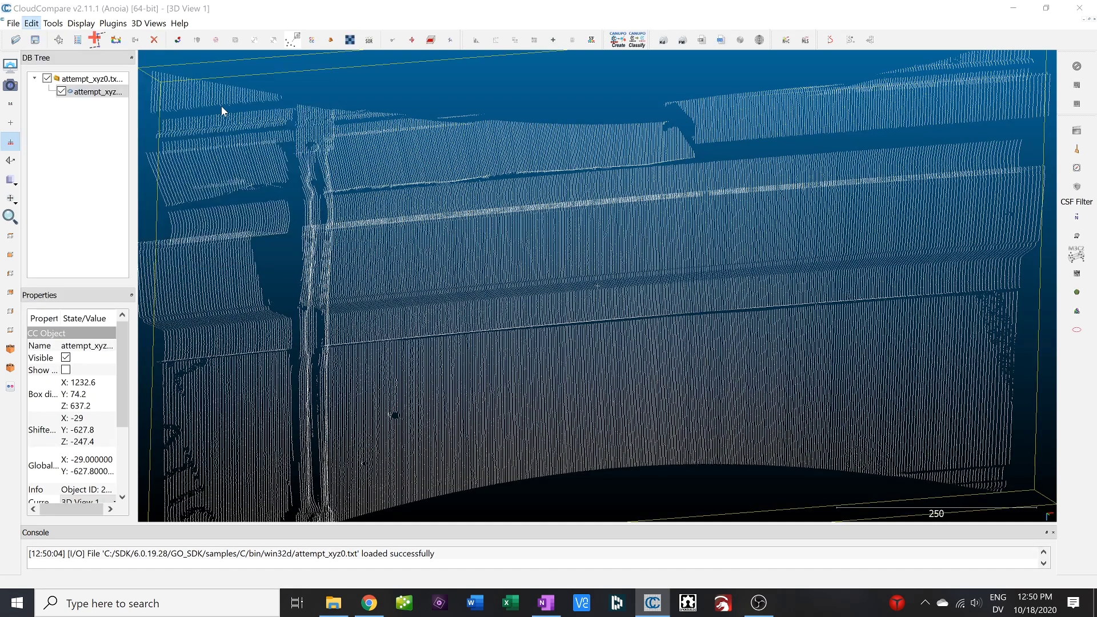
pyautogui.click(505, 308)
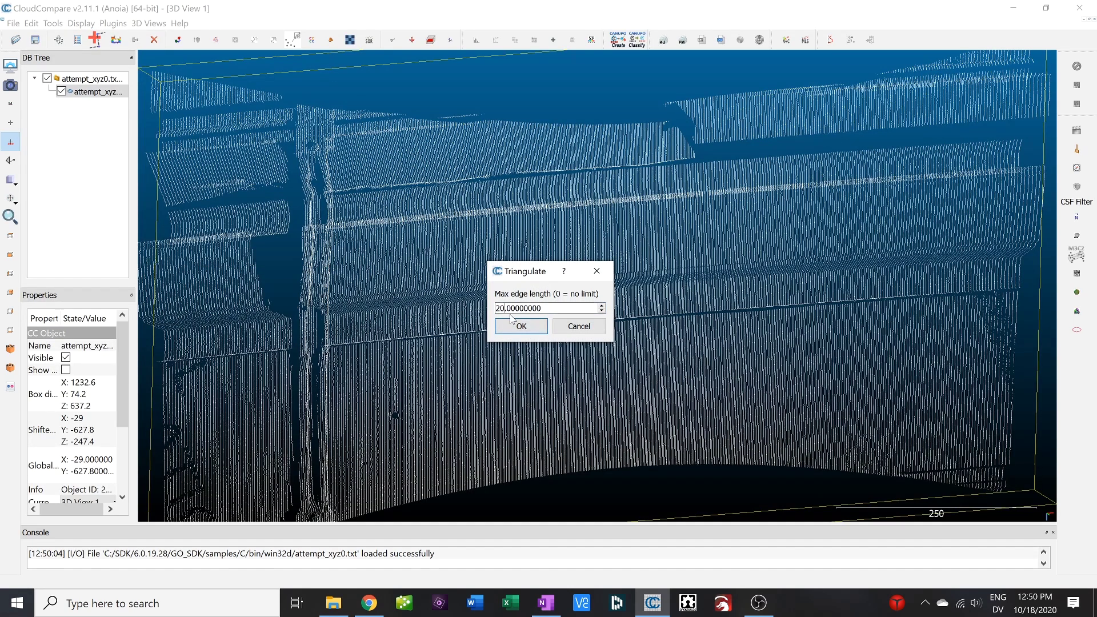
pyautogui.click(523, 326)
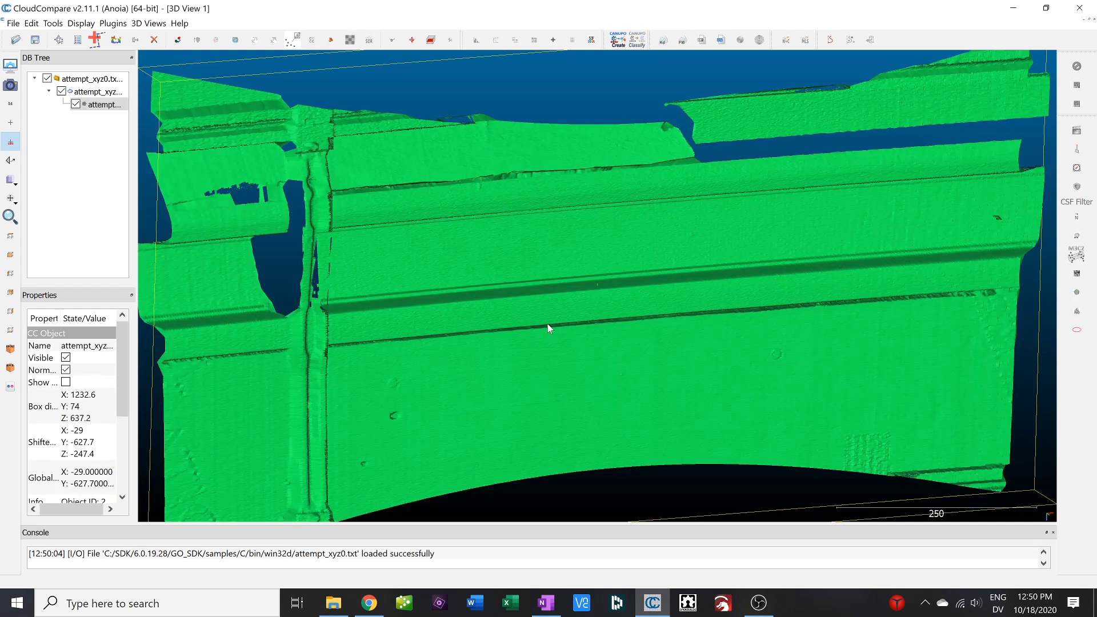
pyautogui.scroll(-3, 551, 329)
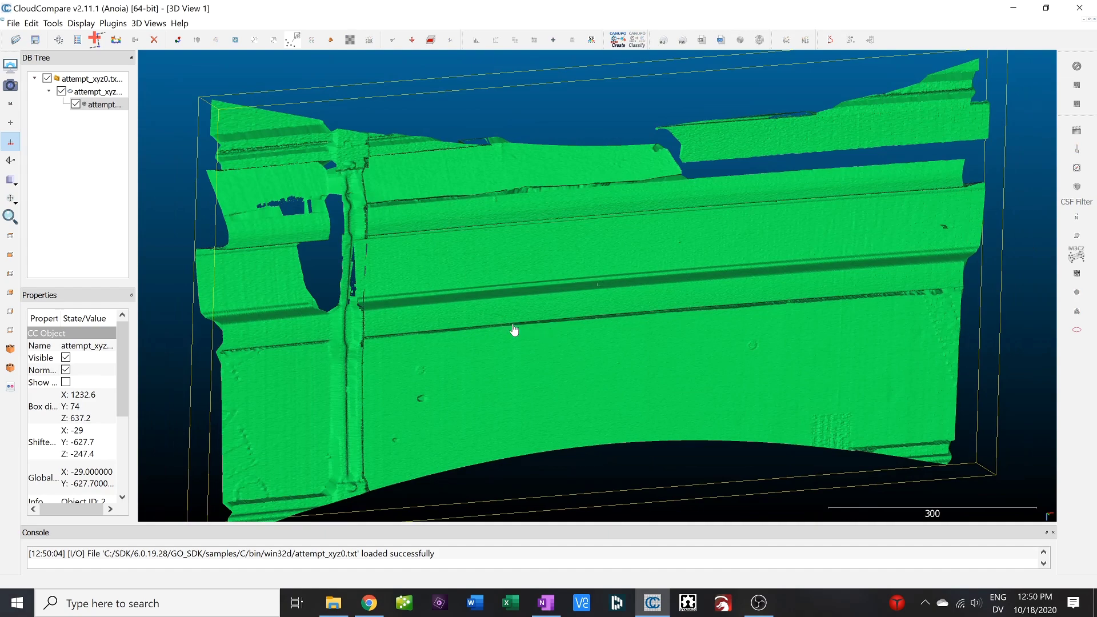
pyautogui.moveTo(515, 328); pyautogui.dragTo(178, 321)
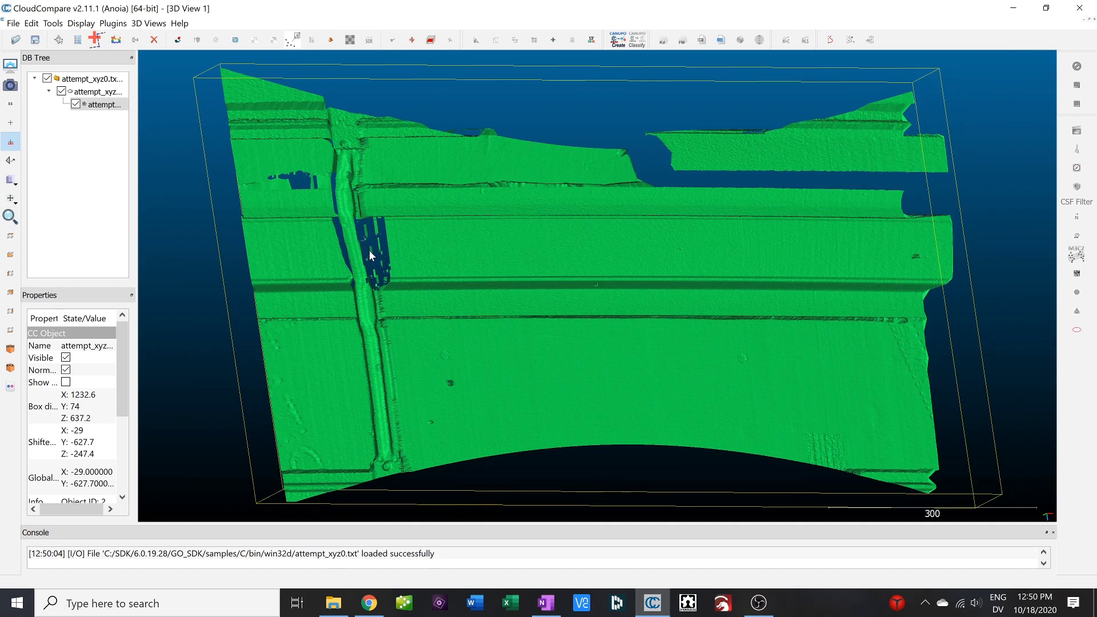
pyautogui.moveTo(442, 284); pyautogui.dragTo(811, 400)
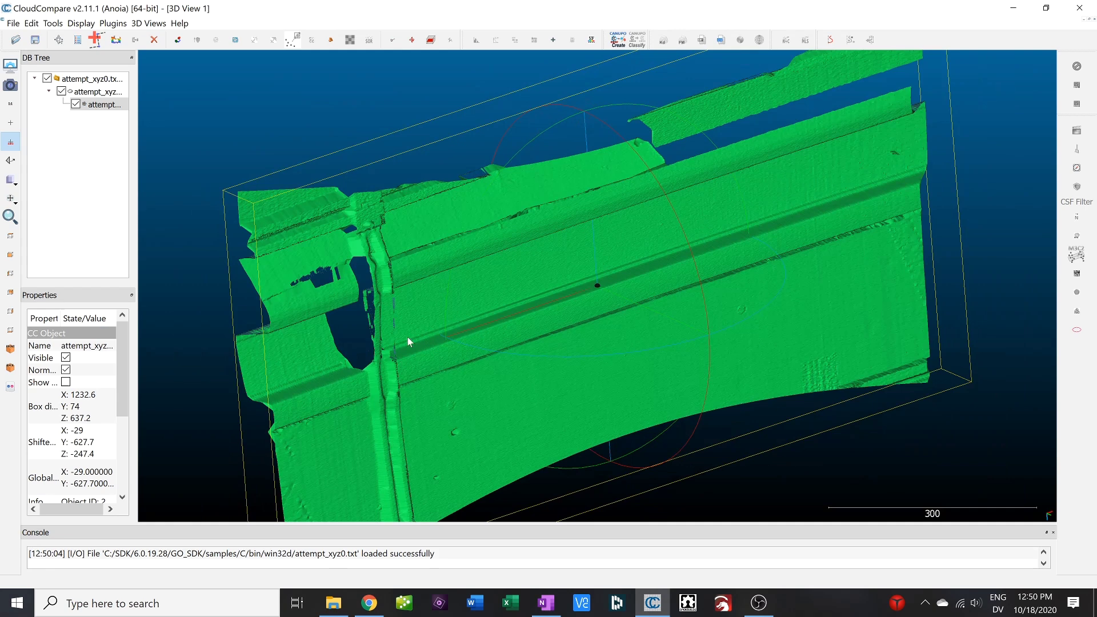
pyautogui.moveTo(409, 342); pyautogui.dragTo(183, 266)
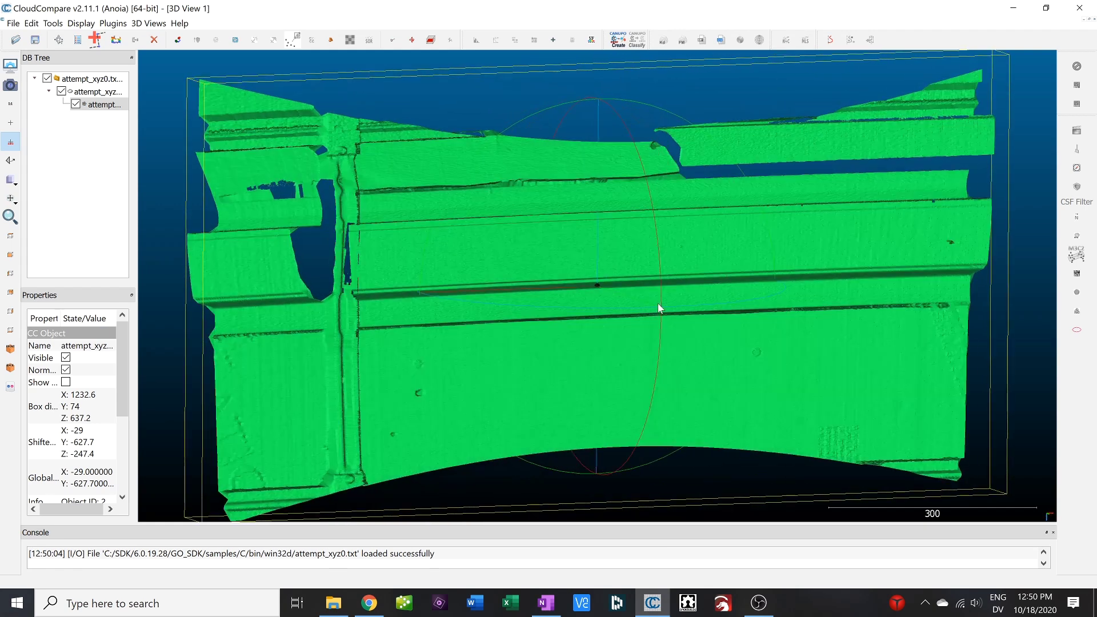
pyautogui.moveTo(660, 308); pyautogui.dragTo(560, 384)
pyautogui.scroll(-3, 563, 381)
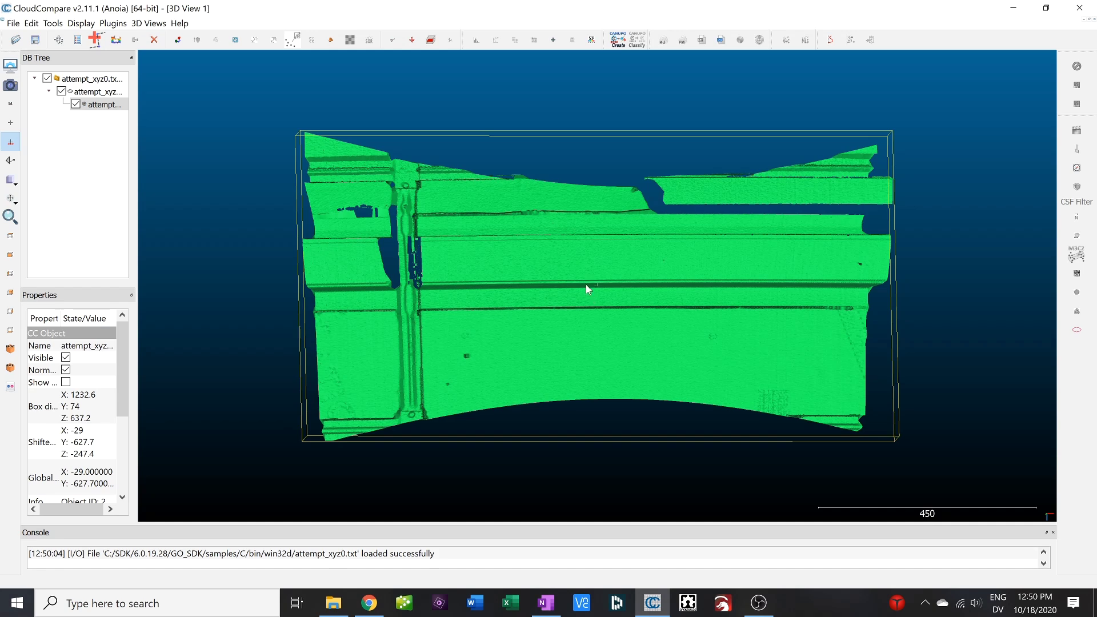
pyautogui.moveTo(633, 309); pyautogui.dragTo(478, 282)
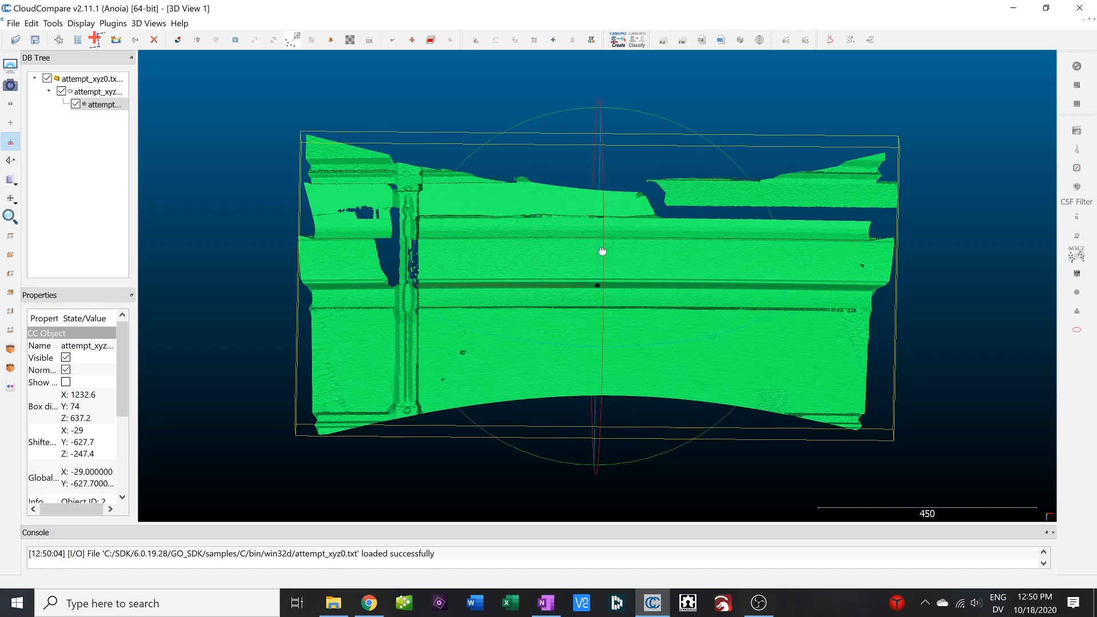
pyautogui.moveTo(602, 251); pyautogui.dragTo(621, 248)
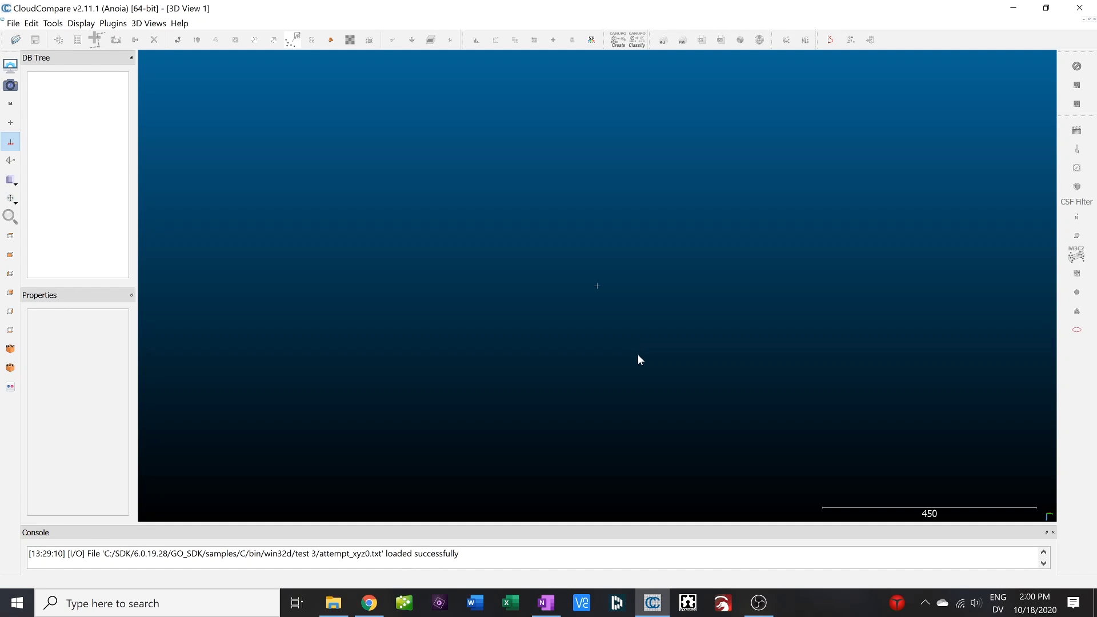
# Load the attempt_xyz0, 10, 20 and 30 scan files and orbit and zoom to view them face-on.
pyautogui.hotkey('ctrl', 'o')
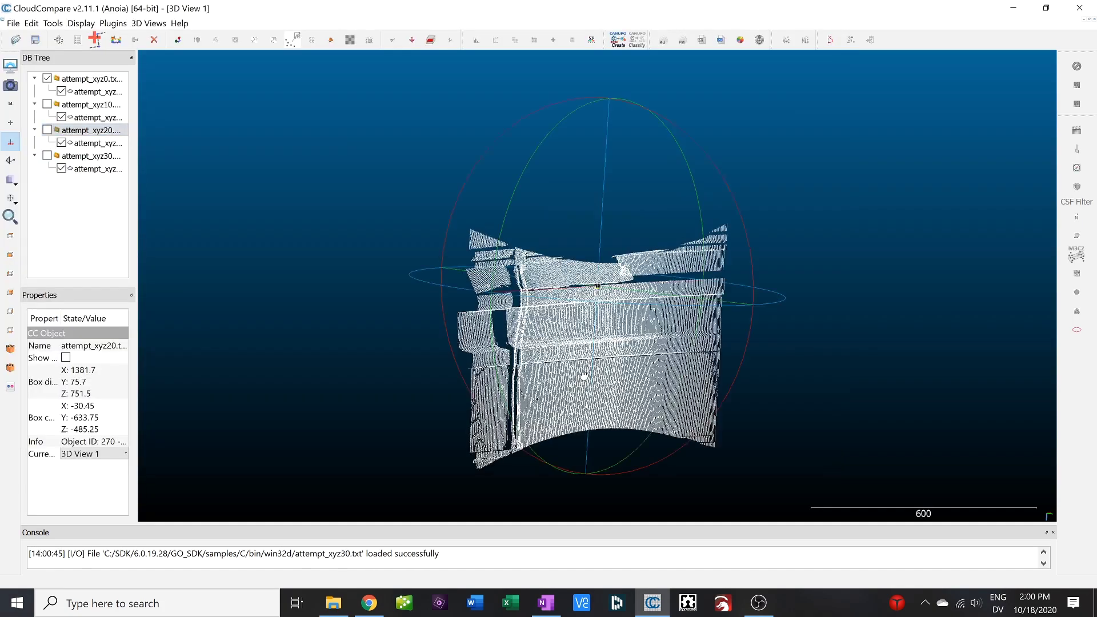
pyautogui.moveTo(584, 376)
pyautogui.mouseDown()
pyautogui.moveTo(402, 382)
pyautogui.moveTo(583, 316)
pyautogui.moveTo(497, 308)
pyautogui.moveTo(585, 382)
pyautogui.mouseUp()
pyautogui.scroll(3, 592, 387)
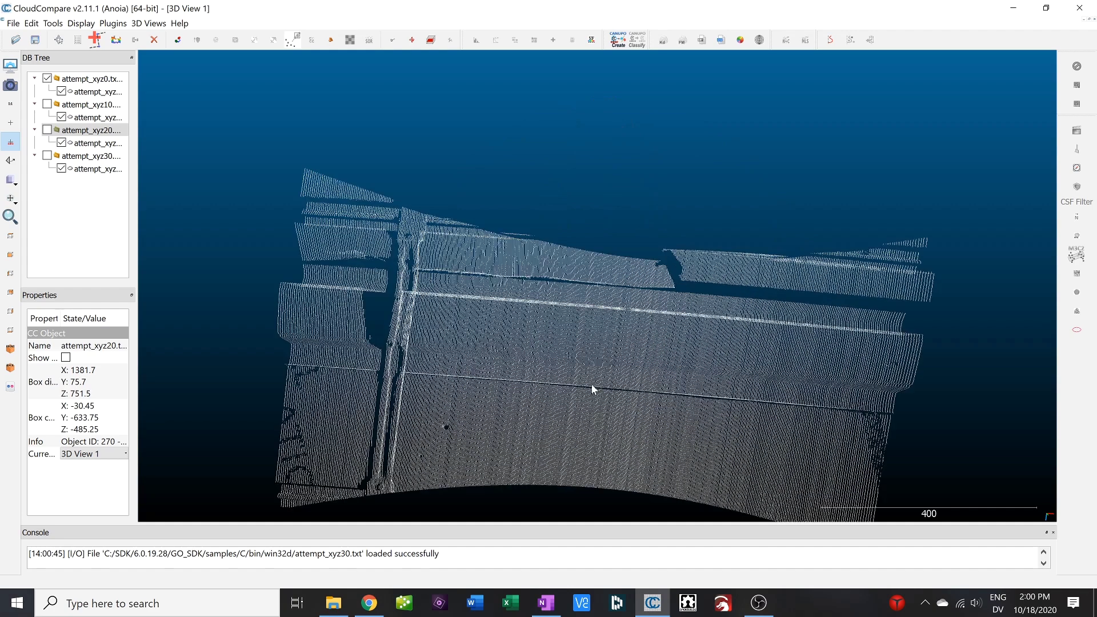
pyautogui.moveTo(651, 362); pyautogui.dragTo(331, 234)
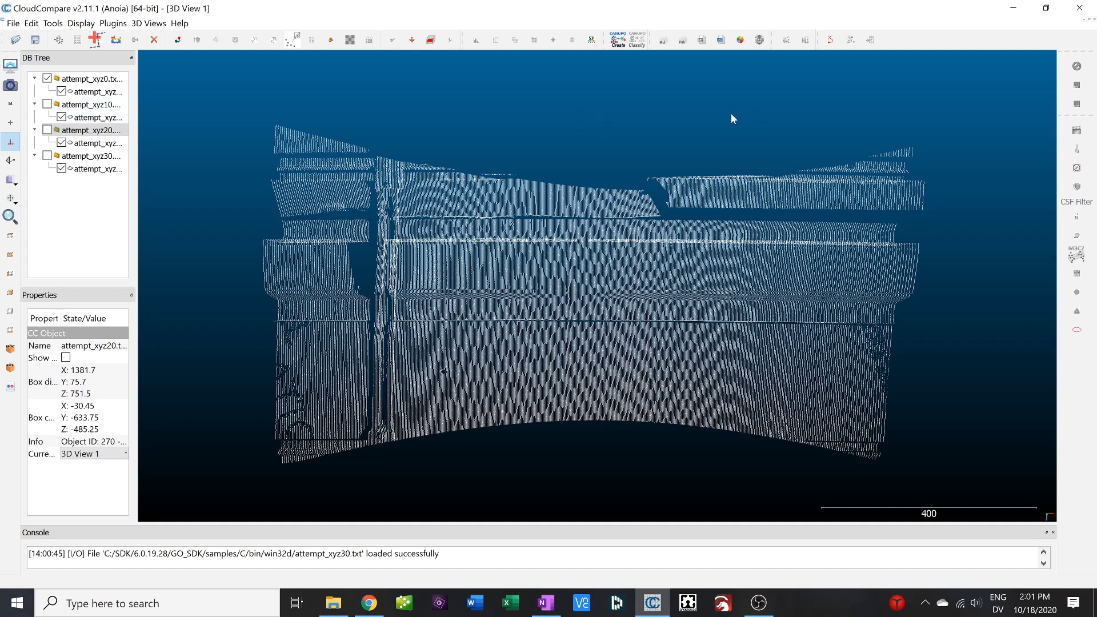
# Toggle attempt_xyz10 on and off against attempt_xyz0, leave it visible, and rotate obliquely.
pyautogui.click(47, 104)
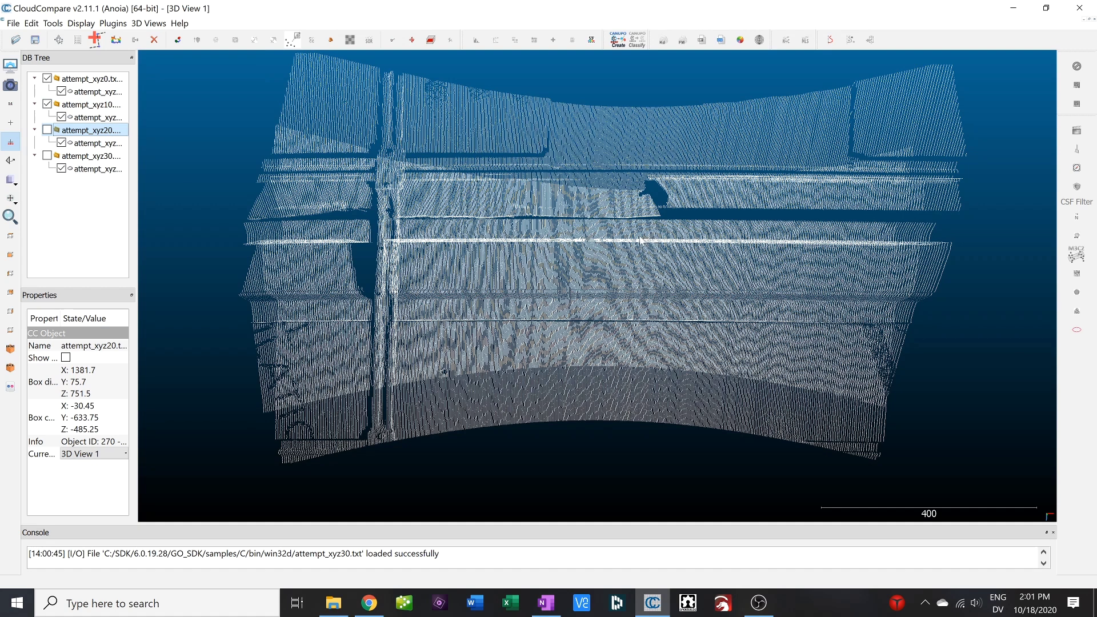
pyautogui.click(48, 104)
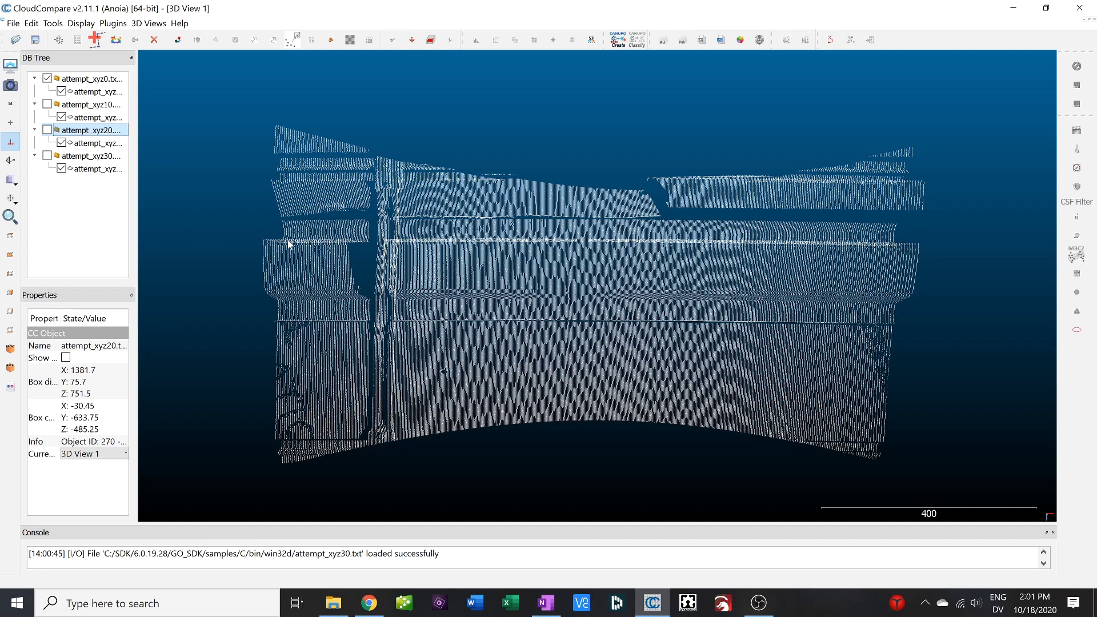
pyautogui.click(48, 104)
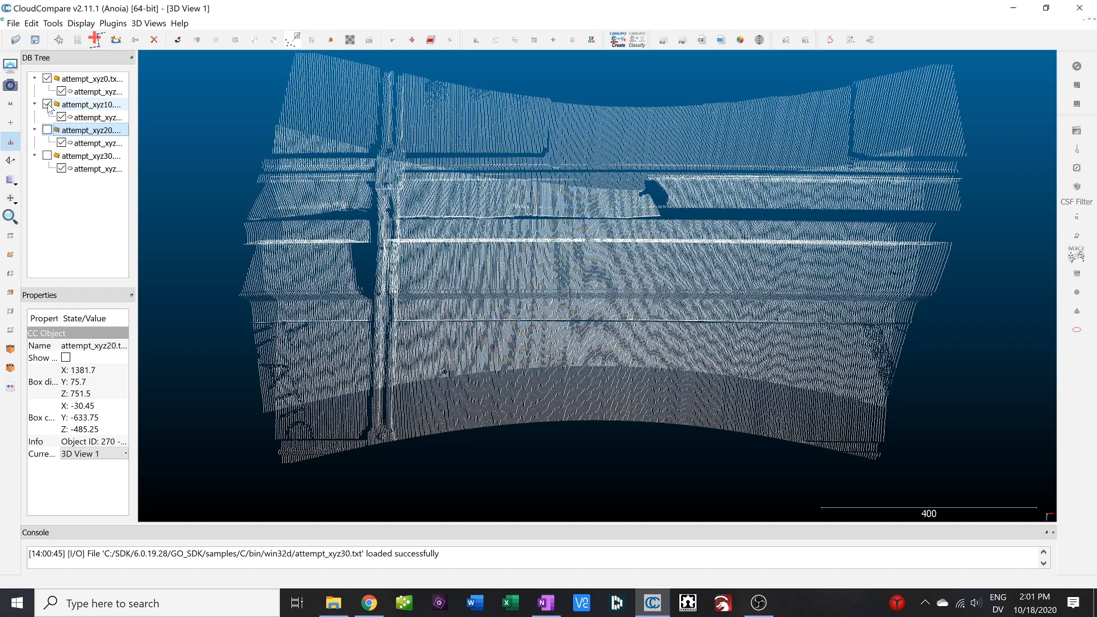
pyautogui.click(47, 104)
pyautogui.click(47, 104)
pyautogui.click(48, 104)
pyautogui.click(48, 104)
pyautogui.click(48, 104)
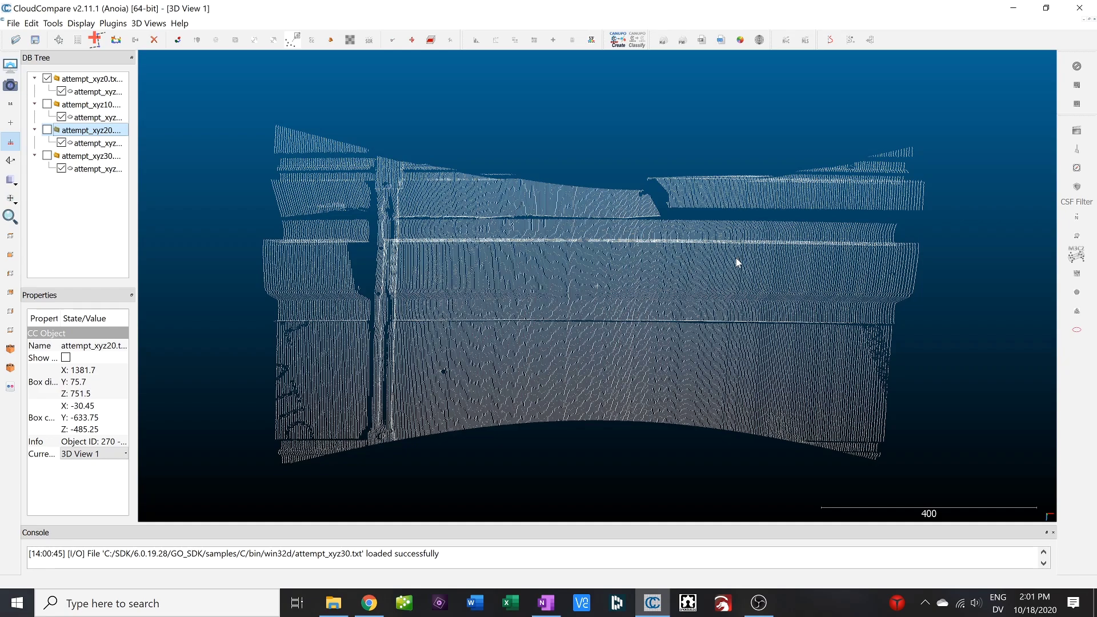
pyautogui.click(47, 104)
pyautogui.moveTo(354, 245); pyautogui.dragTo(513, 164)
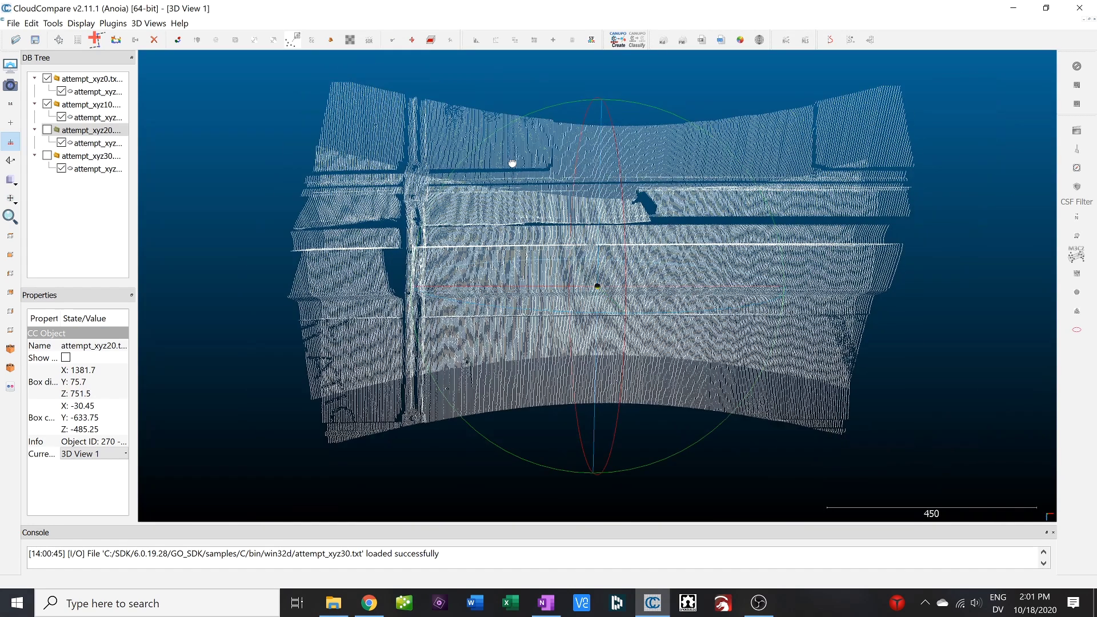
# Show attempt_xyz20 and attempt_xyz30 too, toggling attempt_xyz30 to compare the overlap.
pyautogui.click(48, 130)
pyautogui.scroll(-2, 351, 361)
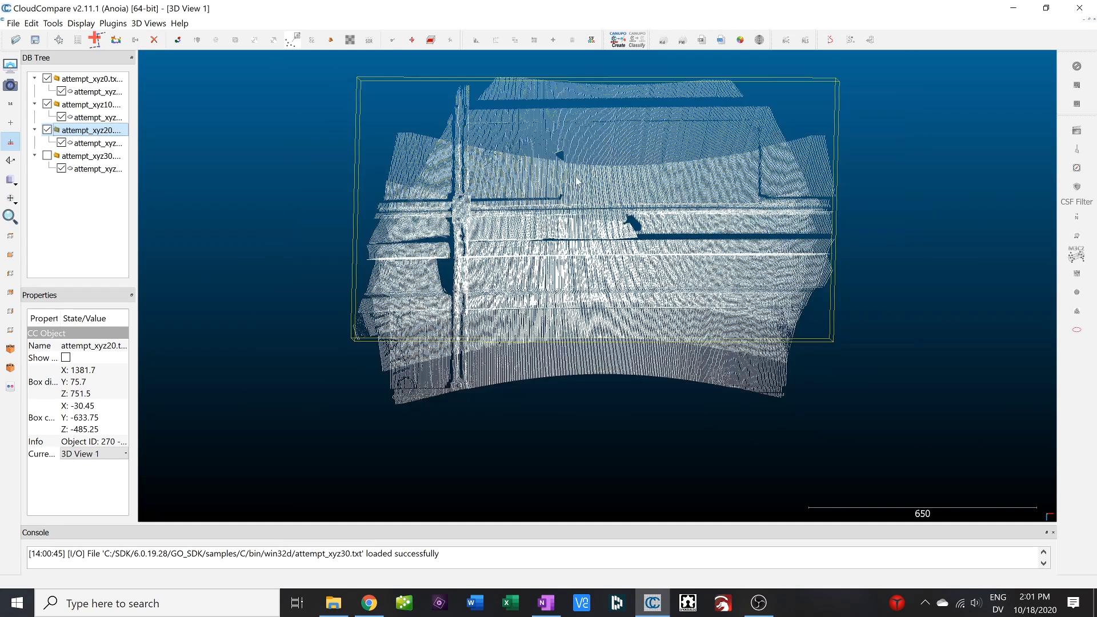
pyautogui.scroll(1, 577, 180)
pyautogui.click(47, 156)
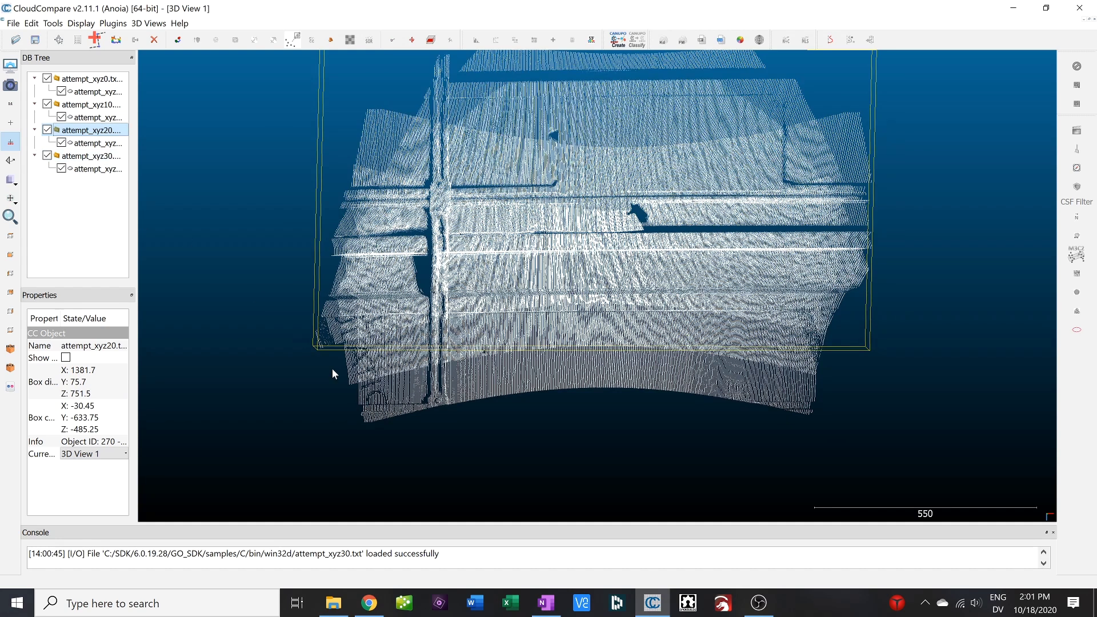
pyautogui.click(47, 156)
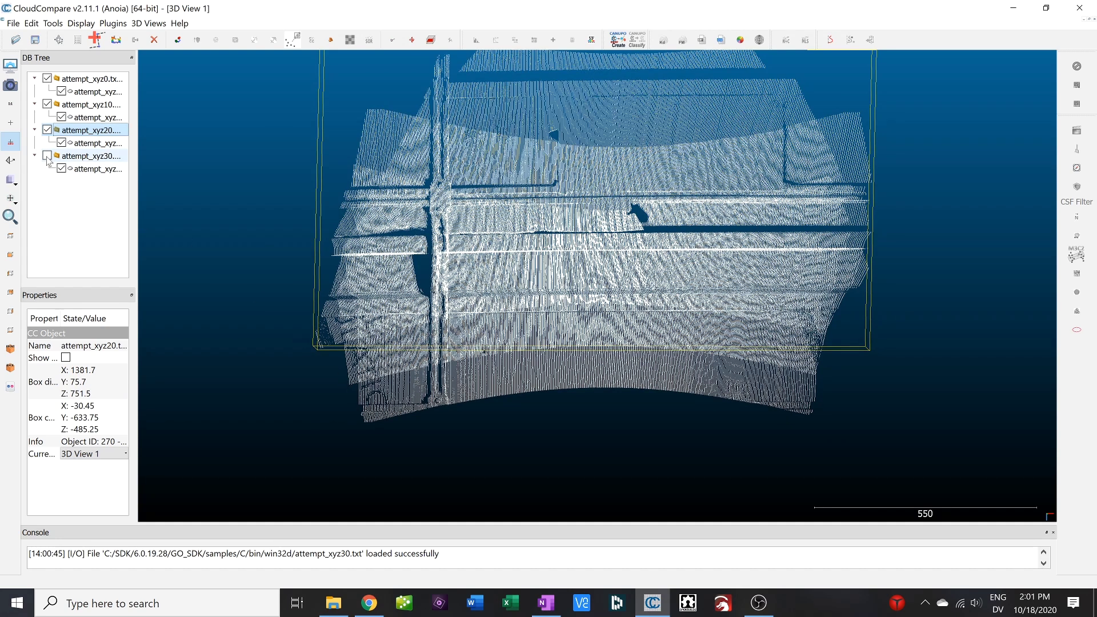
pyautogui.click(47, 156)
pyautogui.scroll(-2, 494, 345)
pyautogui.scroll(1, 636, 152)
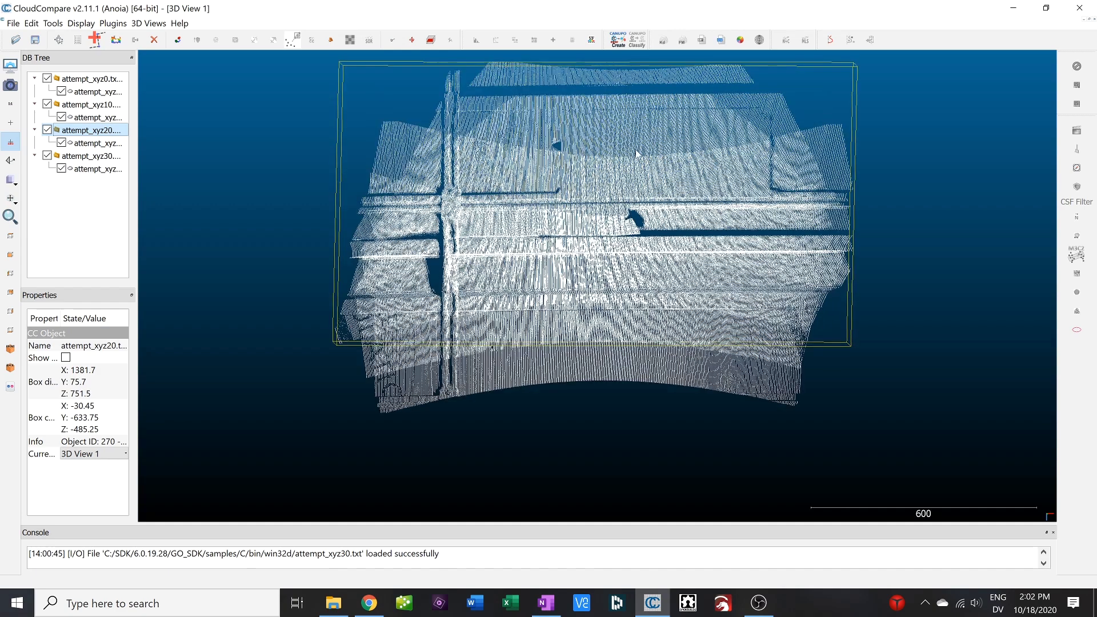
pyautogui.click(47, 156)
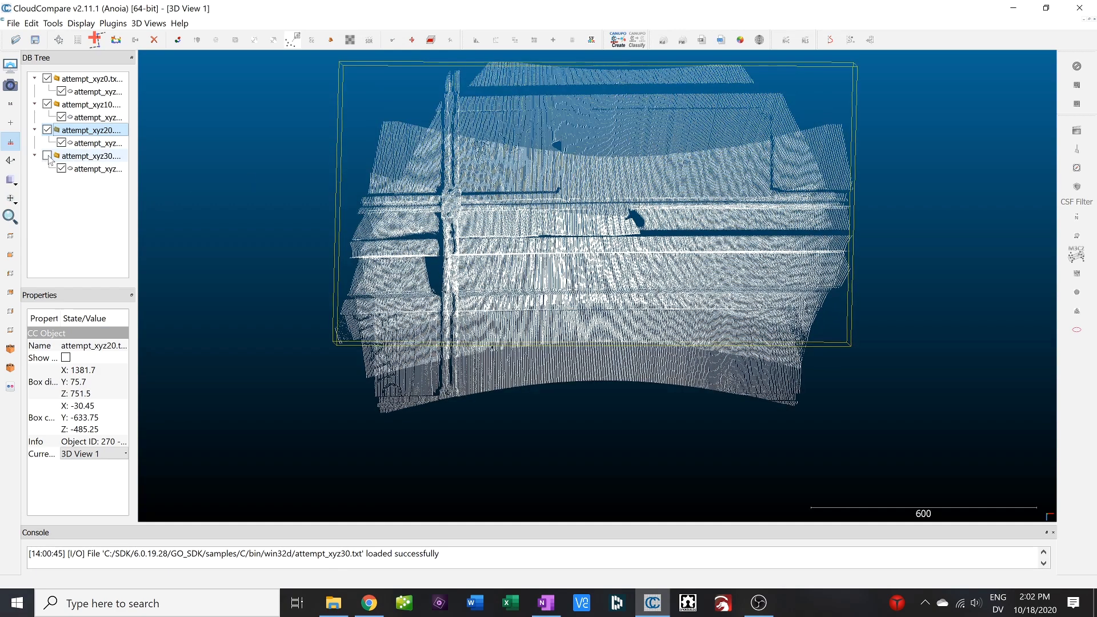
pyautogui.click(48, 156)
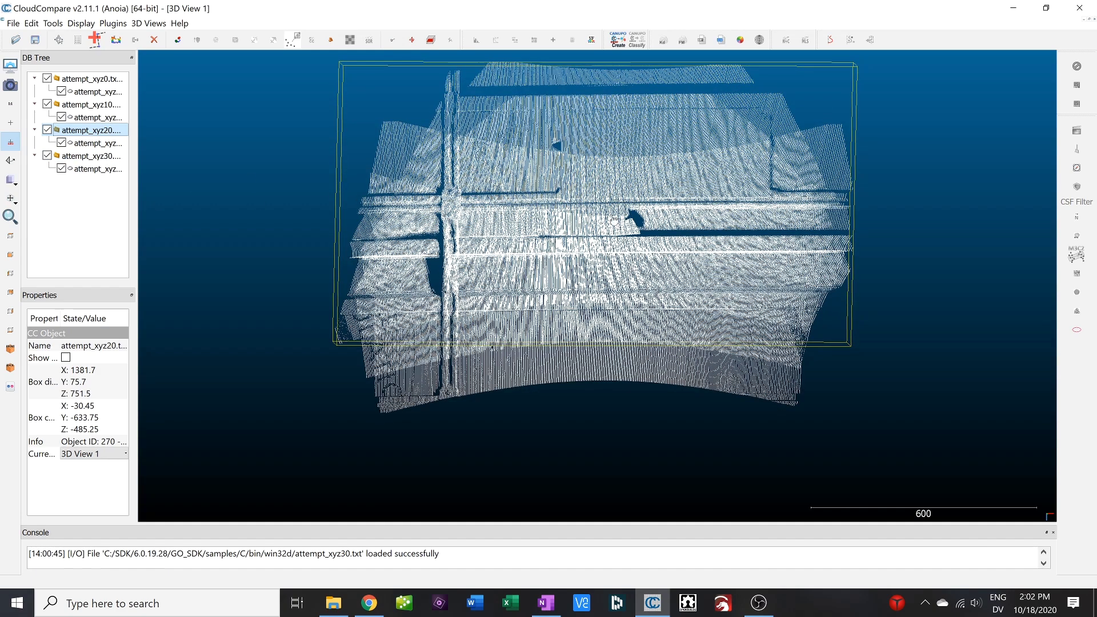
# Orbit and zoom the four overlapping scans into a tilted view, then select attempt_xyz0.
pyautogui.moveTo(614, 221); pyautogui.dragTo(605, 209)
pyautogui.scroll(3, 562, 240)
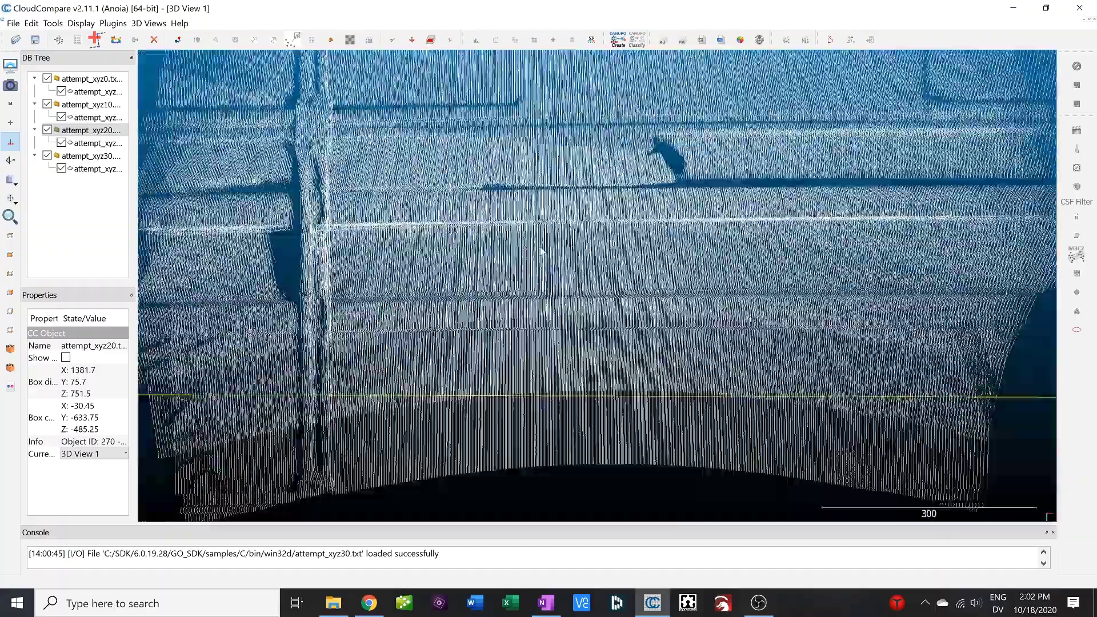
pyautogui.scroll(-1, 542, 250)
pyautogui.moveTo(345, 234); pyautogui.dragTo(692, 276)
pyautogui.scroll(-2, 691, 276)
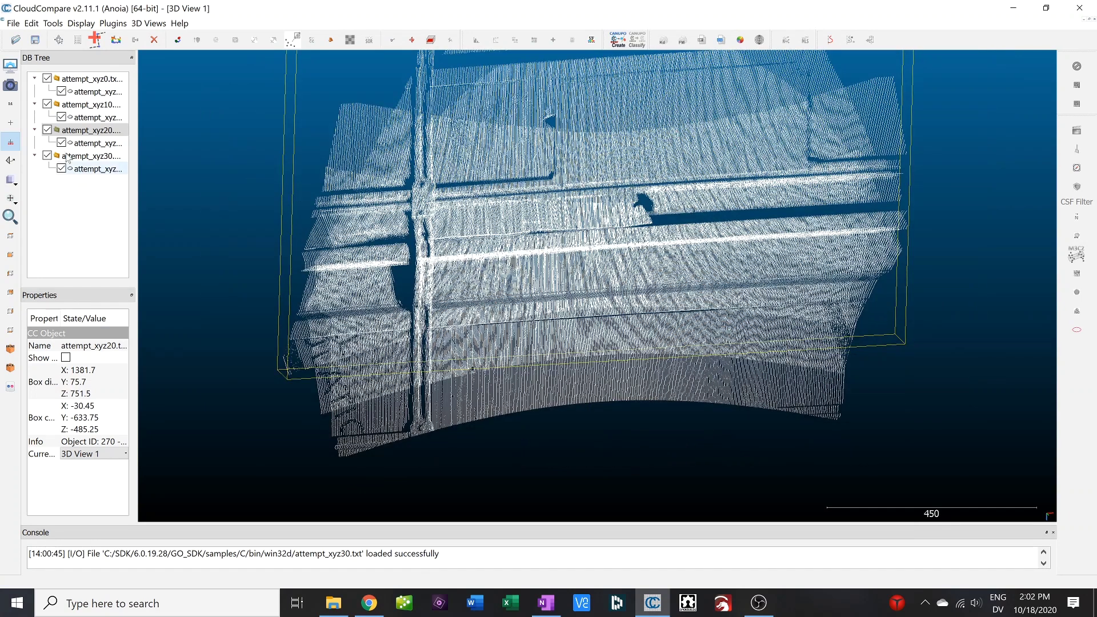
pyautogui.click(94, 79)
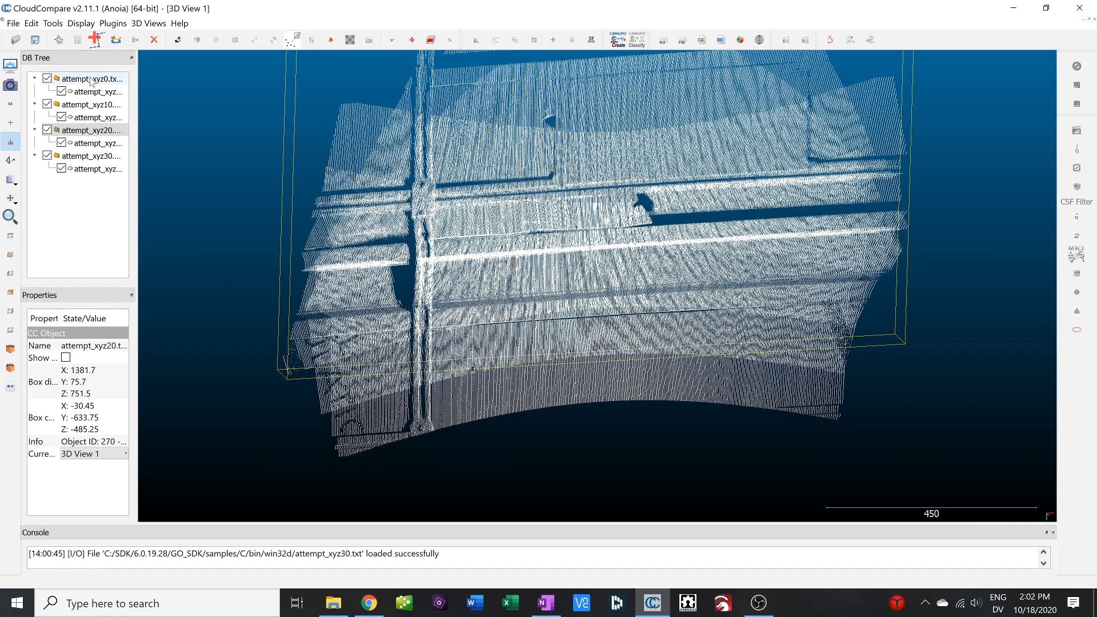
# Select all four scans with Ctrl+A, merge them, and answer the original cloud index prompt.
pyautogui.hotkey('ctrl', 'a')
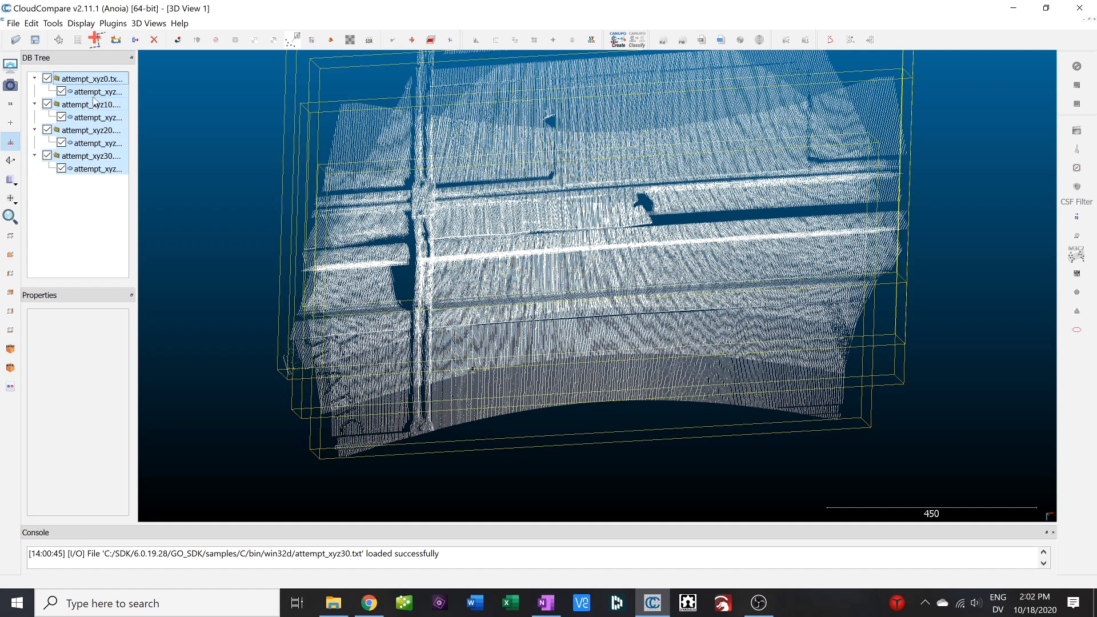
pyautogui.rightClick(95, 101)
pyautogui.click(142, 17)
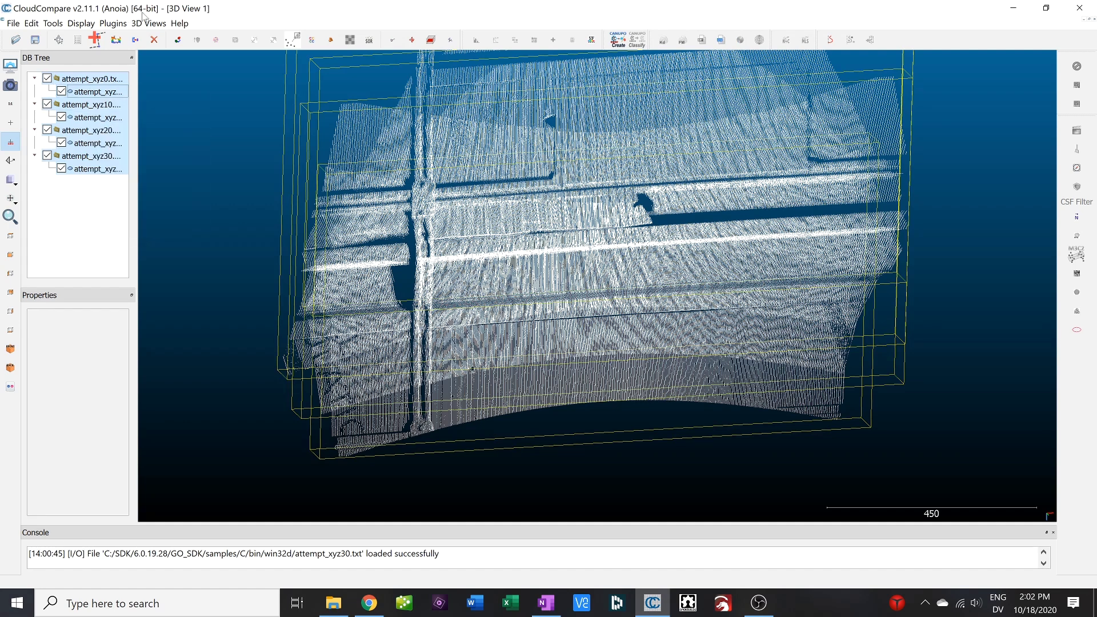
pyautogui.click(136, 40)
pyautogui.click(530, 341)
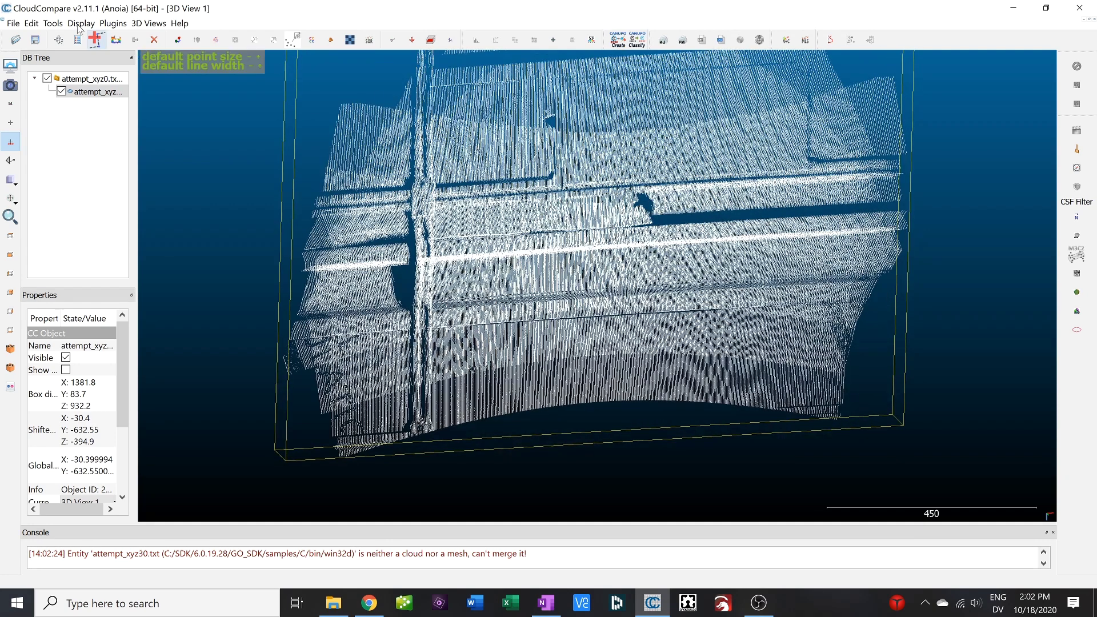
# Run Delaunay 2.5D (best fitting plane) on the merged cloud with max edge length 0, then zoom in.
pyautogui.click(31, 23)
pyautogui.moveTo(71, 91)
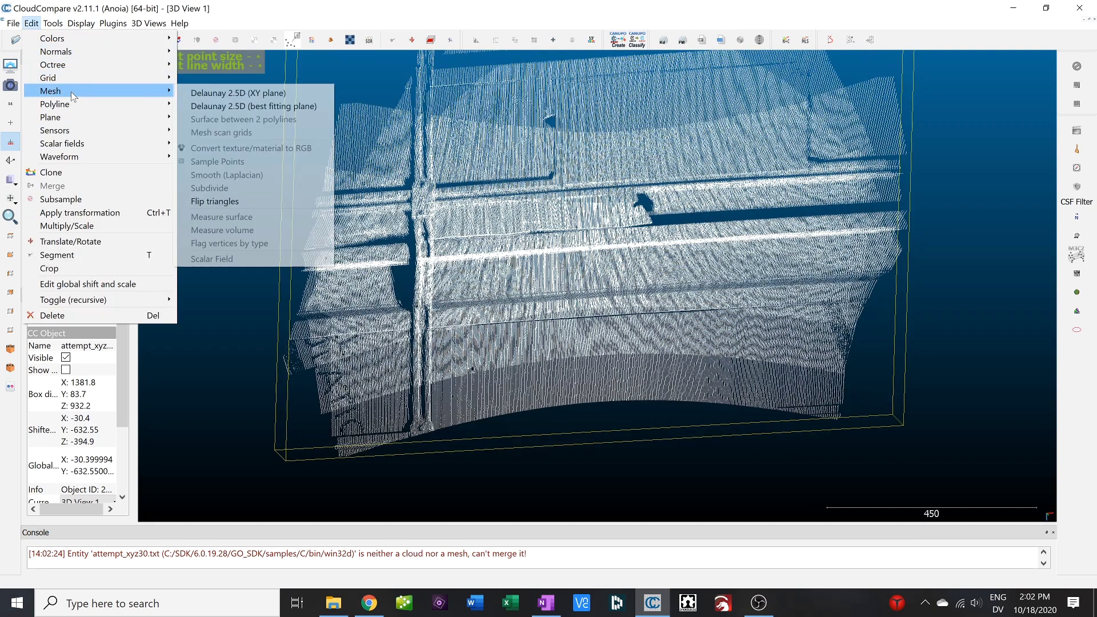
pyautogui.click(250, 106)
pyautogui.click(511, 308)
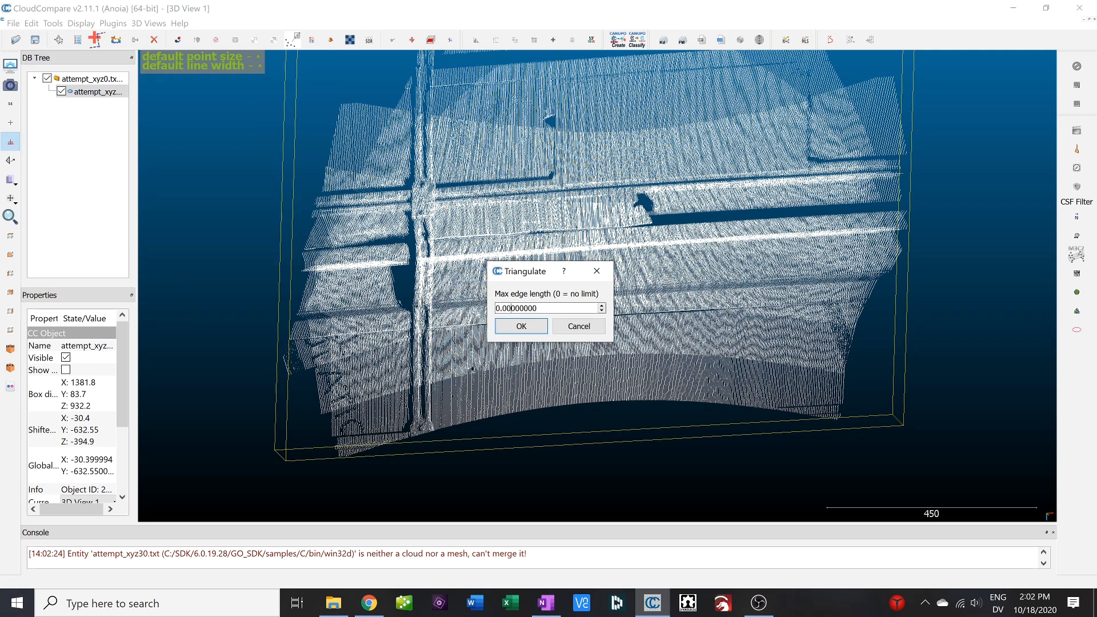
pyautogui.press('Return')
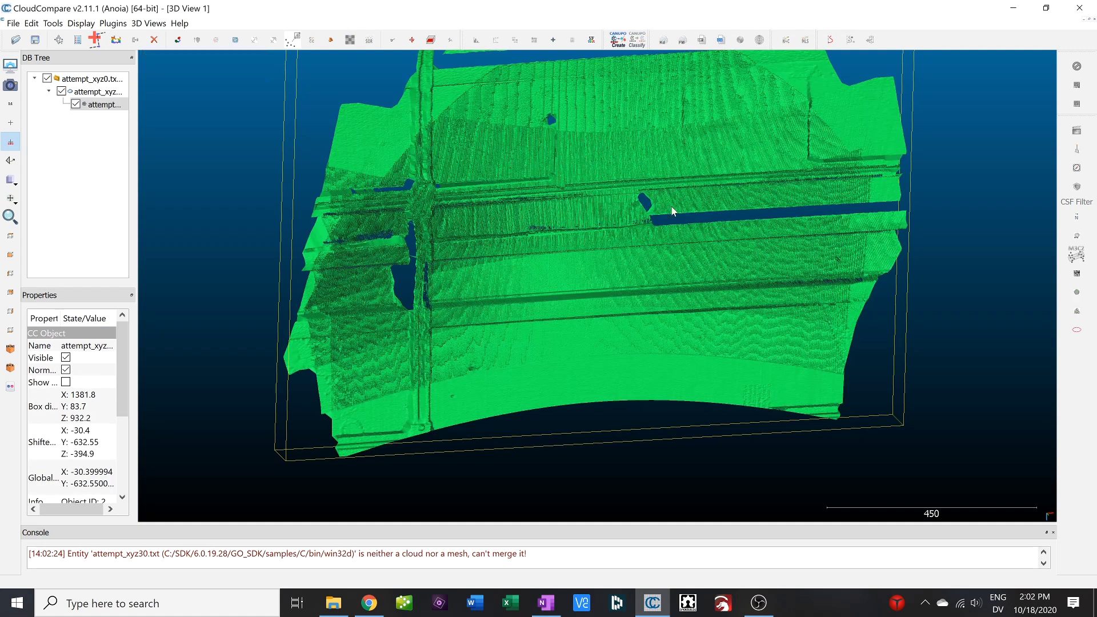
pyautogui.scroll(1, 671, 207)
pyautogui.scroll(3, 393, 267)
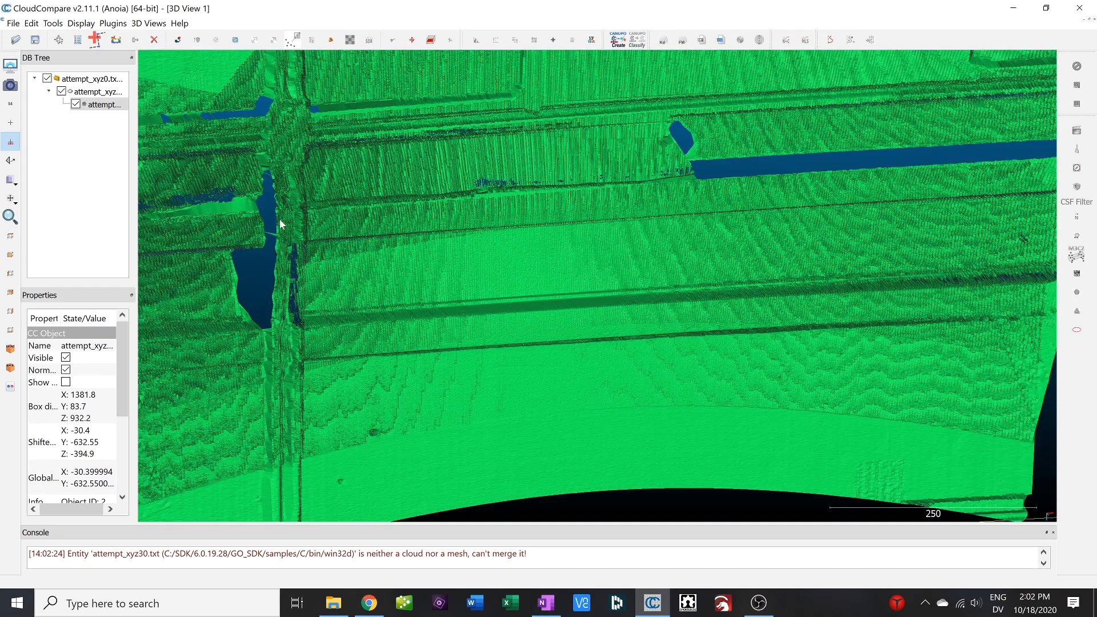
# Apply 30-iteration Laplacian smoothing to the green wall mesh.
pyautogui.click(31, 23)
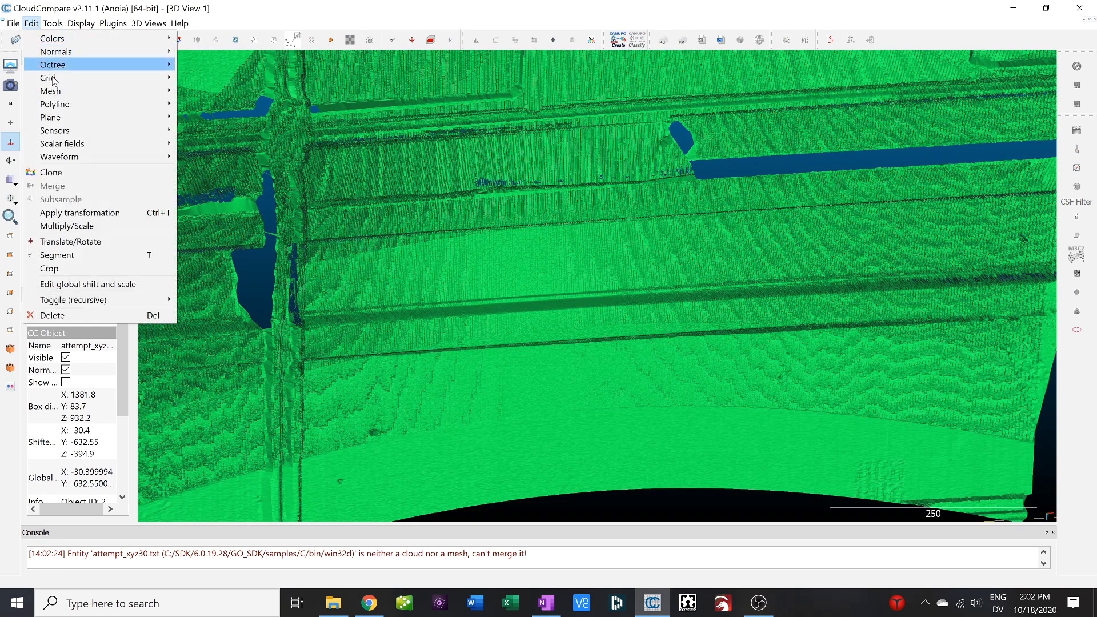
pyautogui.moveTo(77, 88)
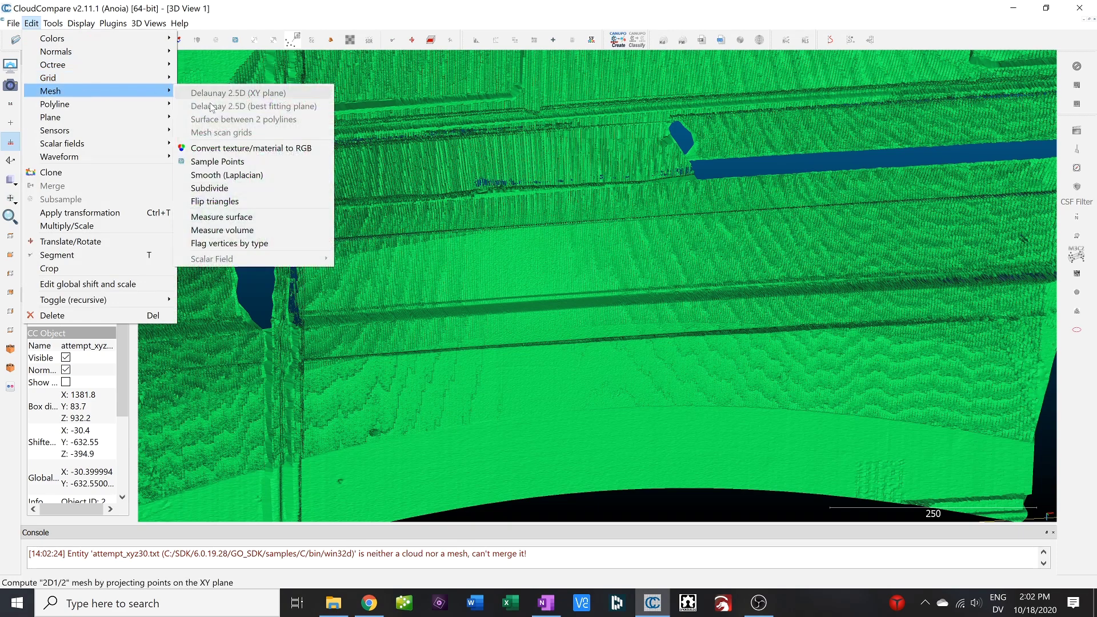
pyautogui.click(227, 175)
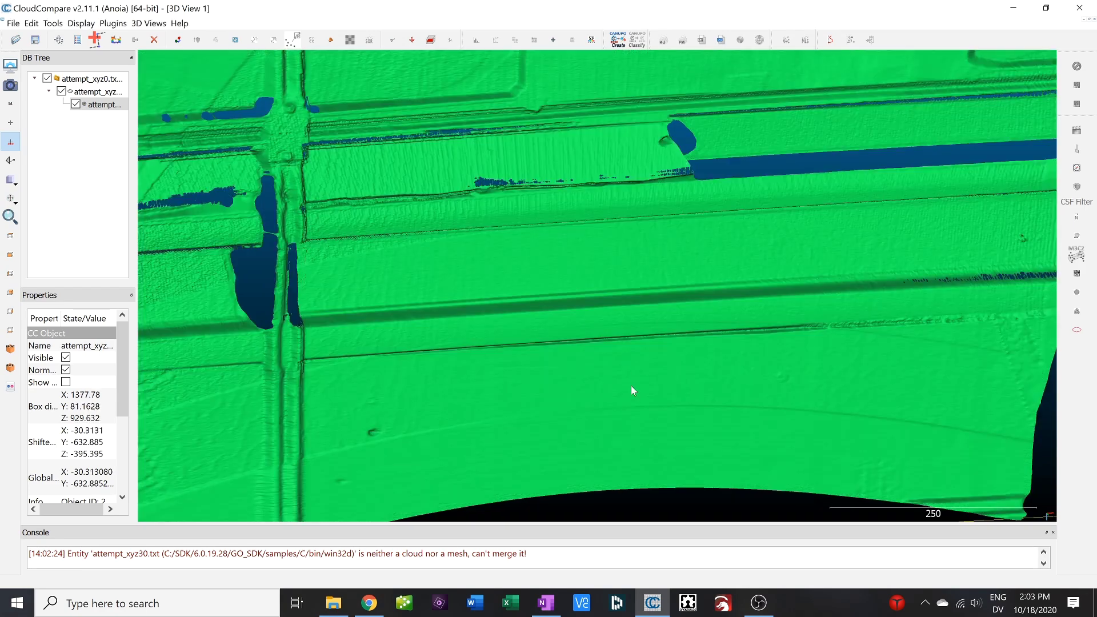
pyautogui.scroll(-5, 630, 385)
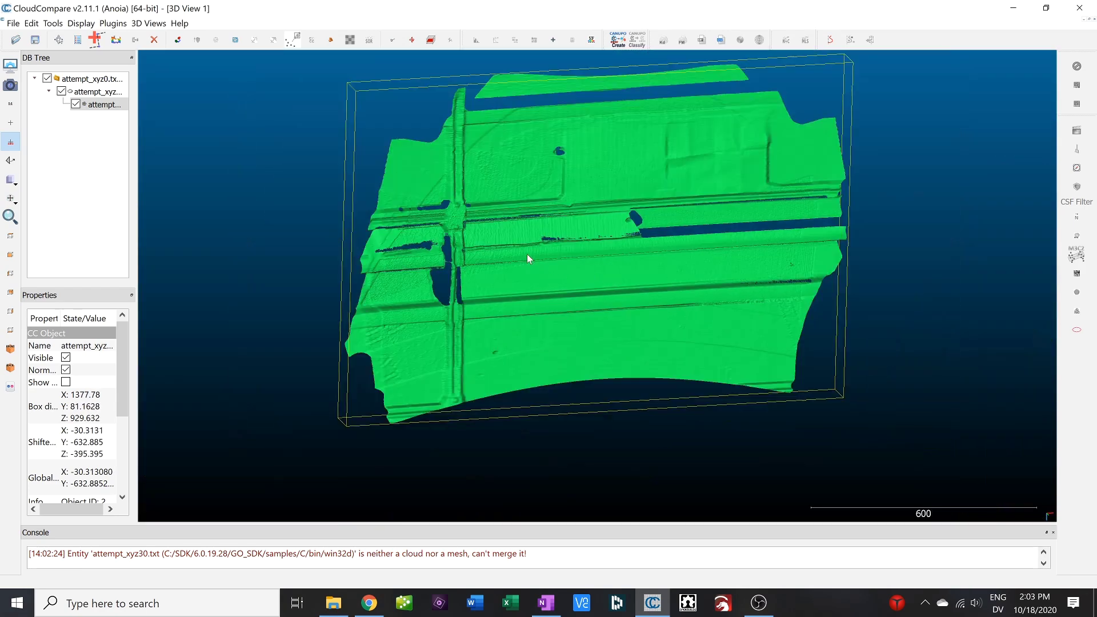
pyautogui.scroll(2, 559, 177)
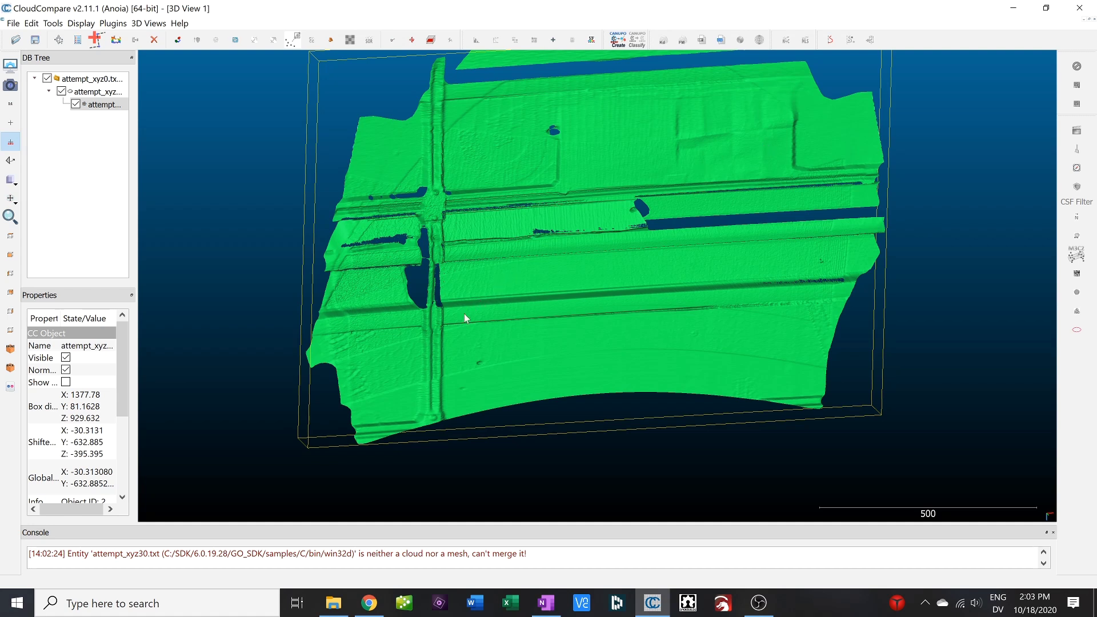
pyautogui.moveTo(460, 267)
pyautogui.mouseDown()
pyautogui.moveTo(524, 267)
pyautogui.moveTo(574, 362)
pyautogui.mouseUp()
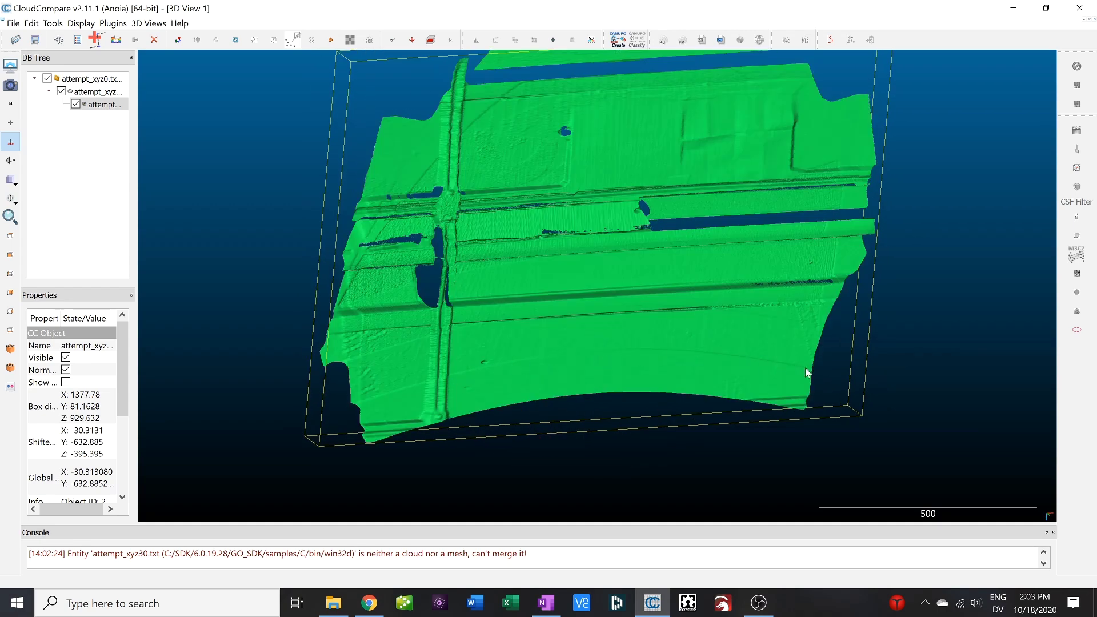
pyautogui.moveTo(644, 365); pyautogui.dragTo(592, 206)
pyautogui.moveTo(487, 210); pyautogui.dragTo(497, 263)
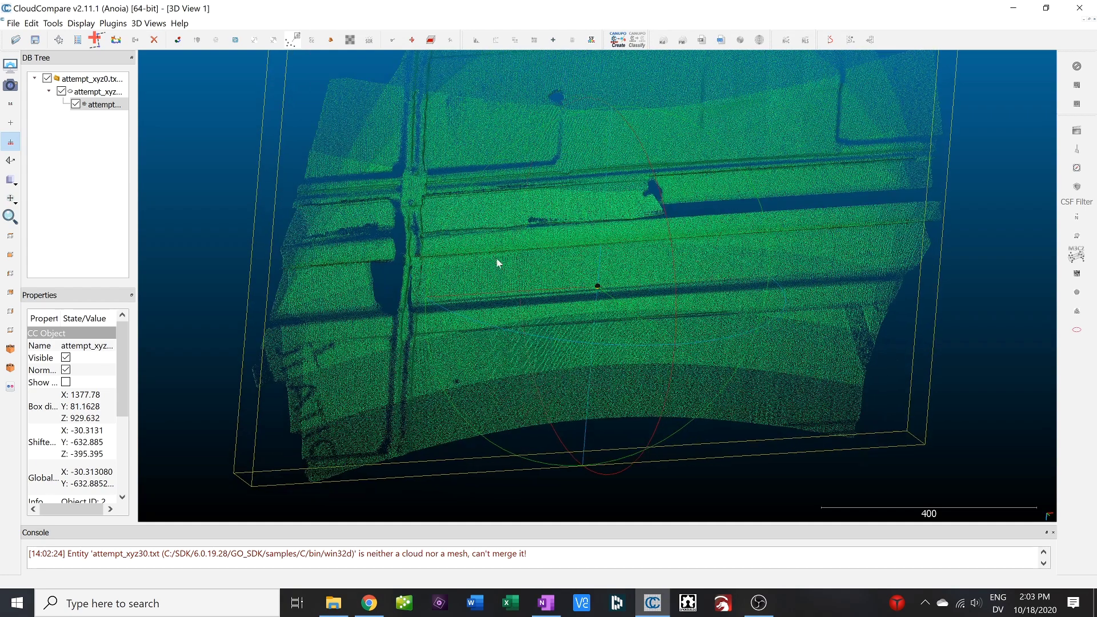